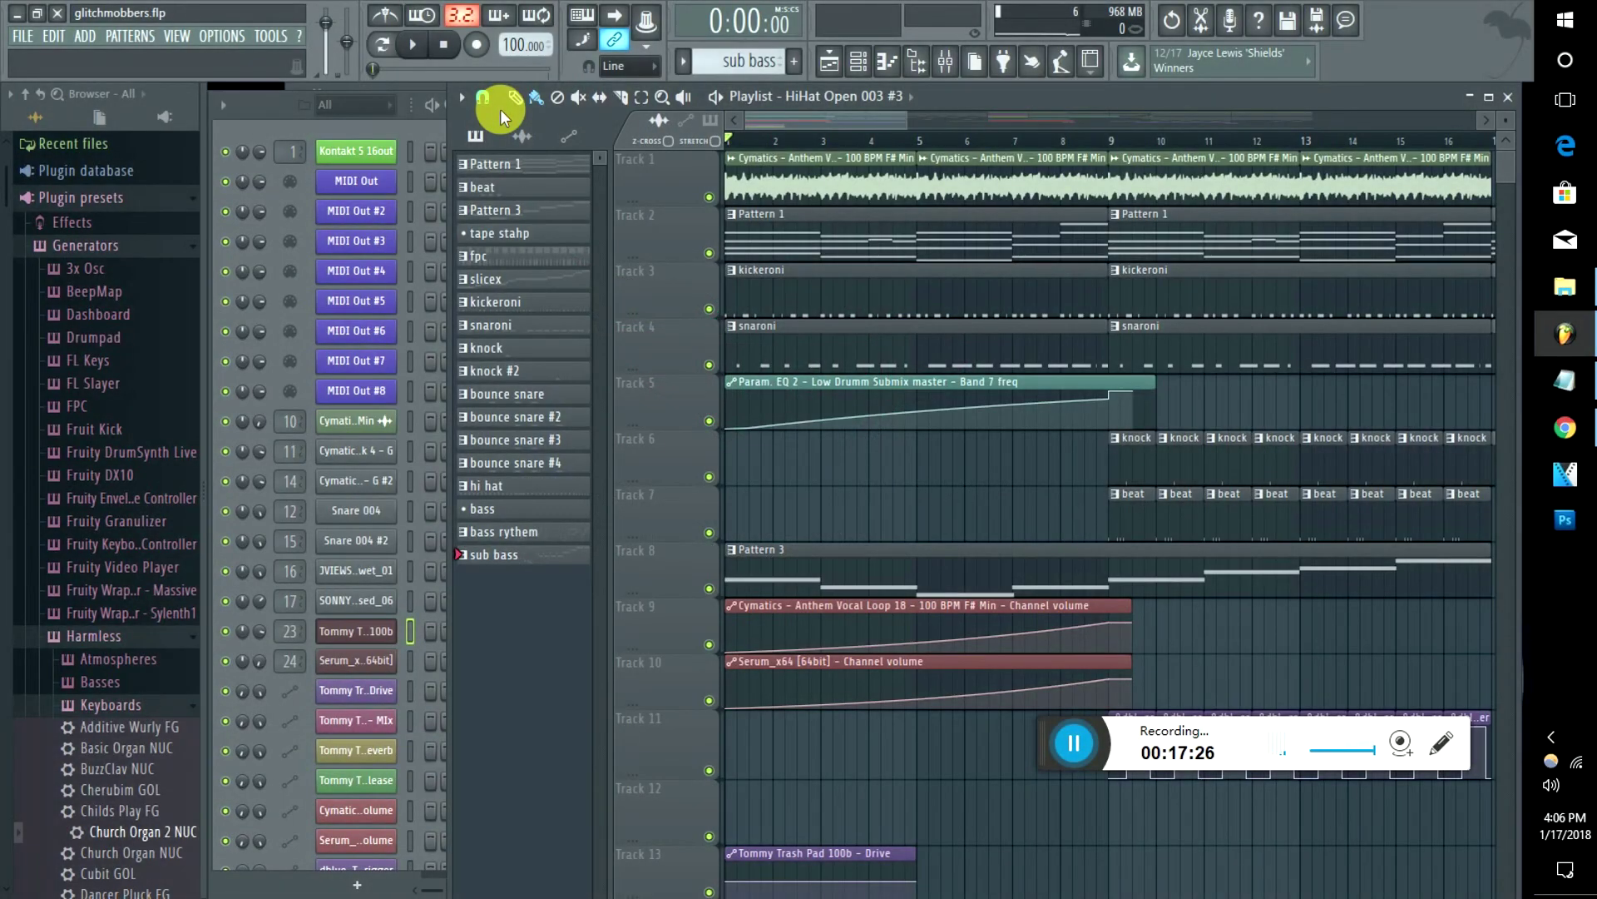
Step: Scroll the glitchmobbers playlist right until bars 28–41 are visible
left_click_drag(832, 117, 1006, 125)
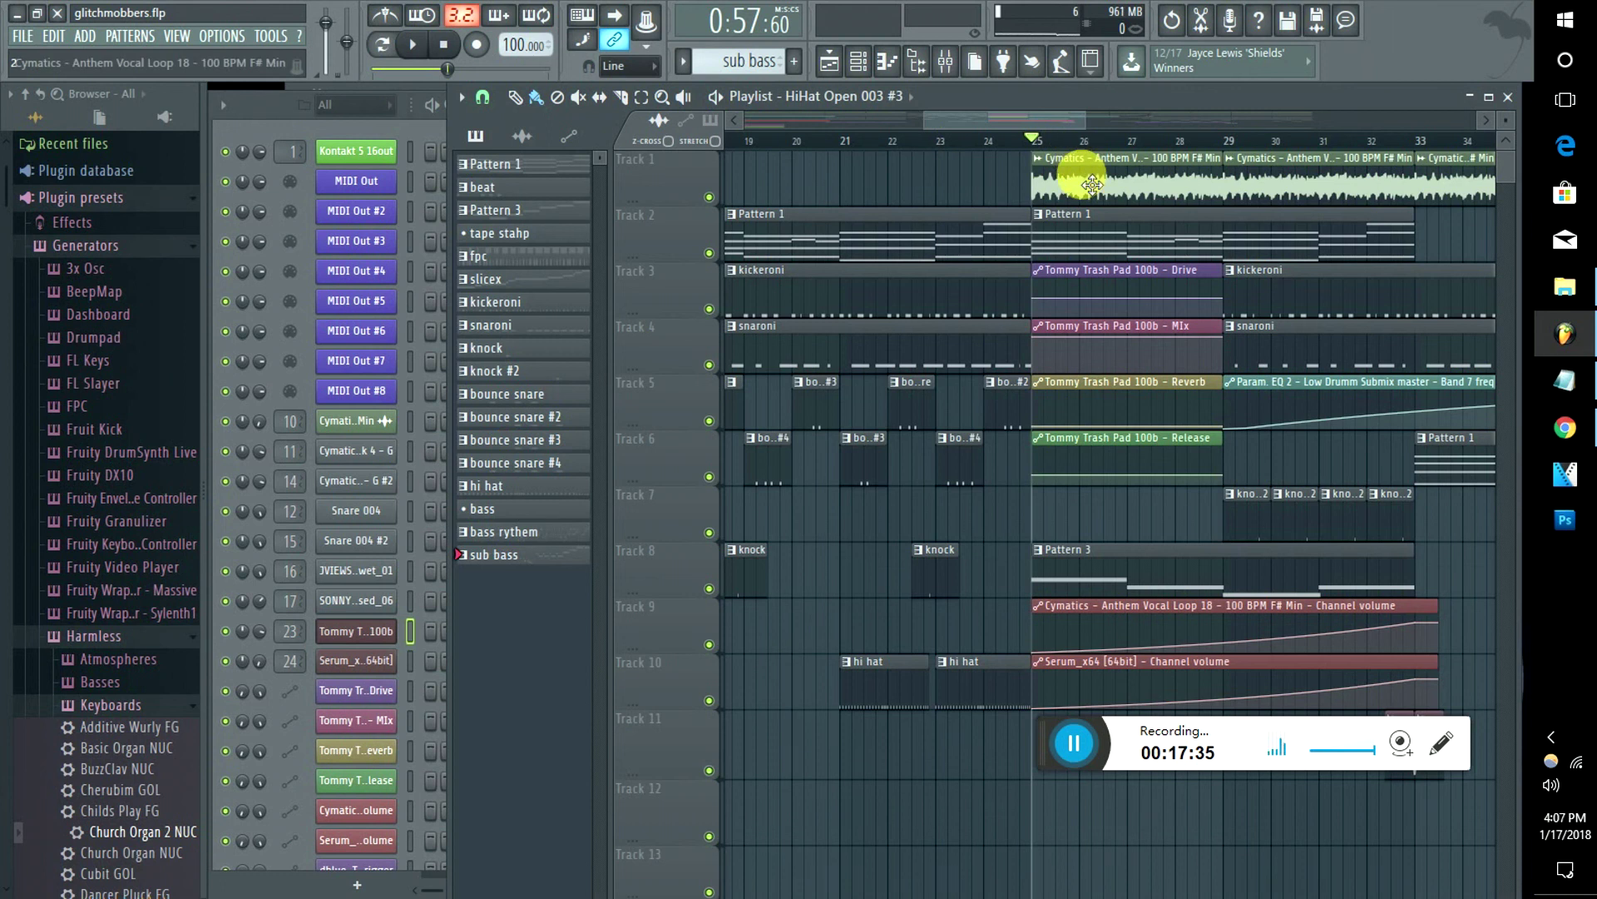
left_click_drag(1032, 120, 1121, 153)
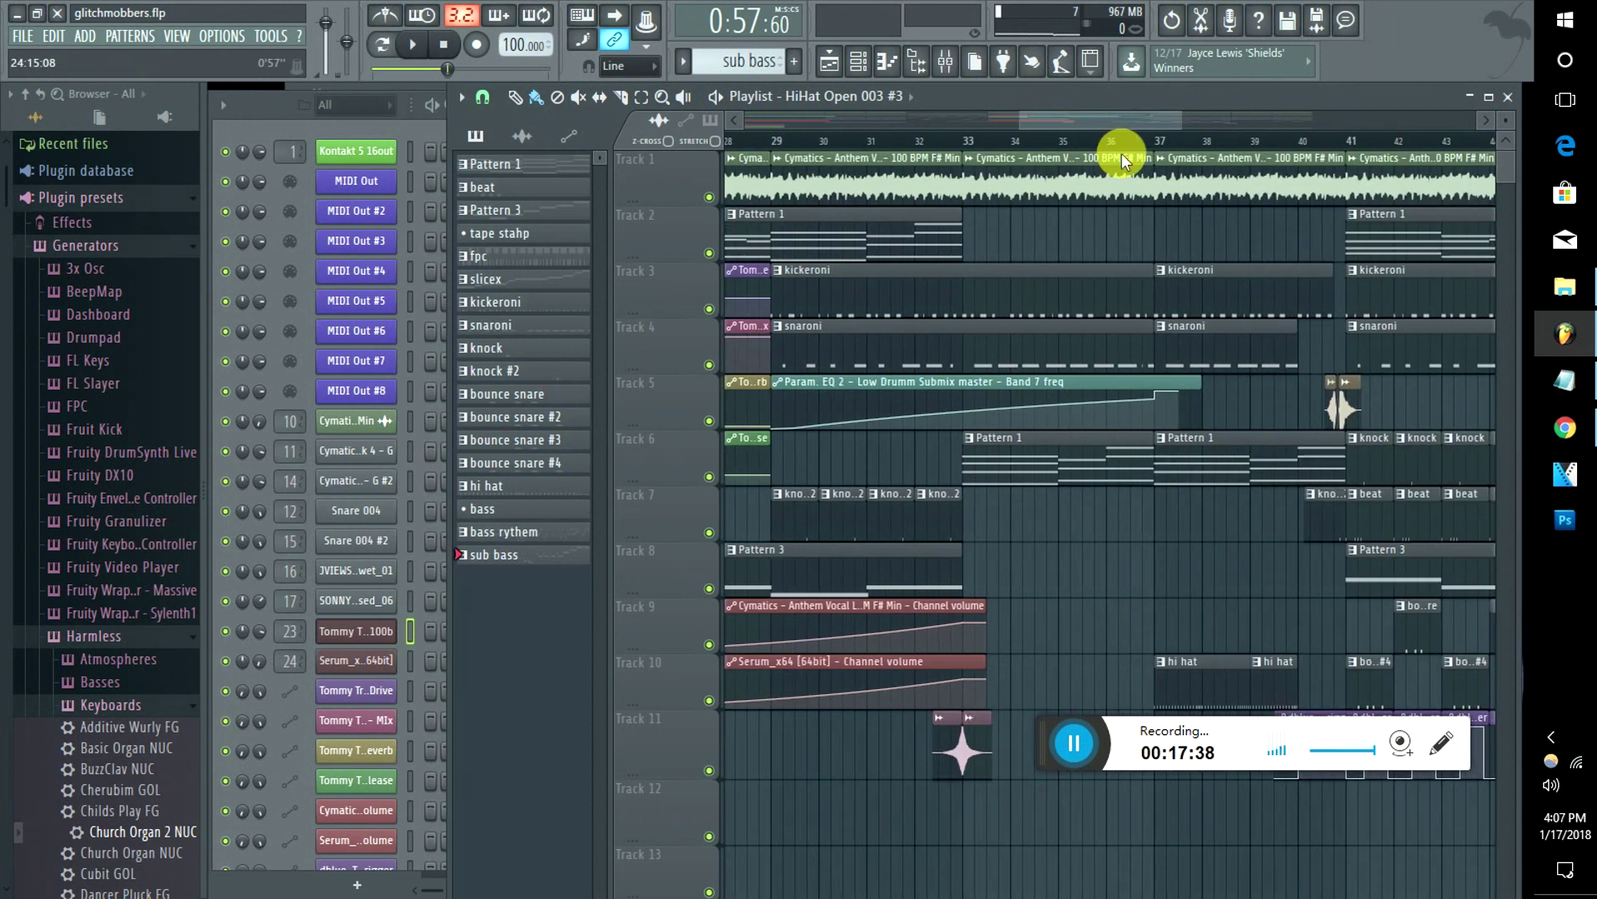
Step: Select bars 29–37, solo track 3 with tracks 4 and 5 audible, and play that passage
double_click(791, 293)
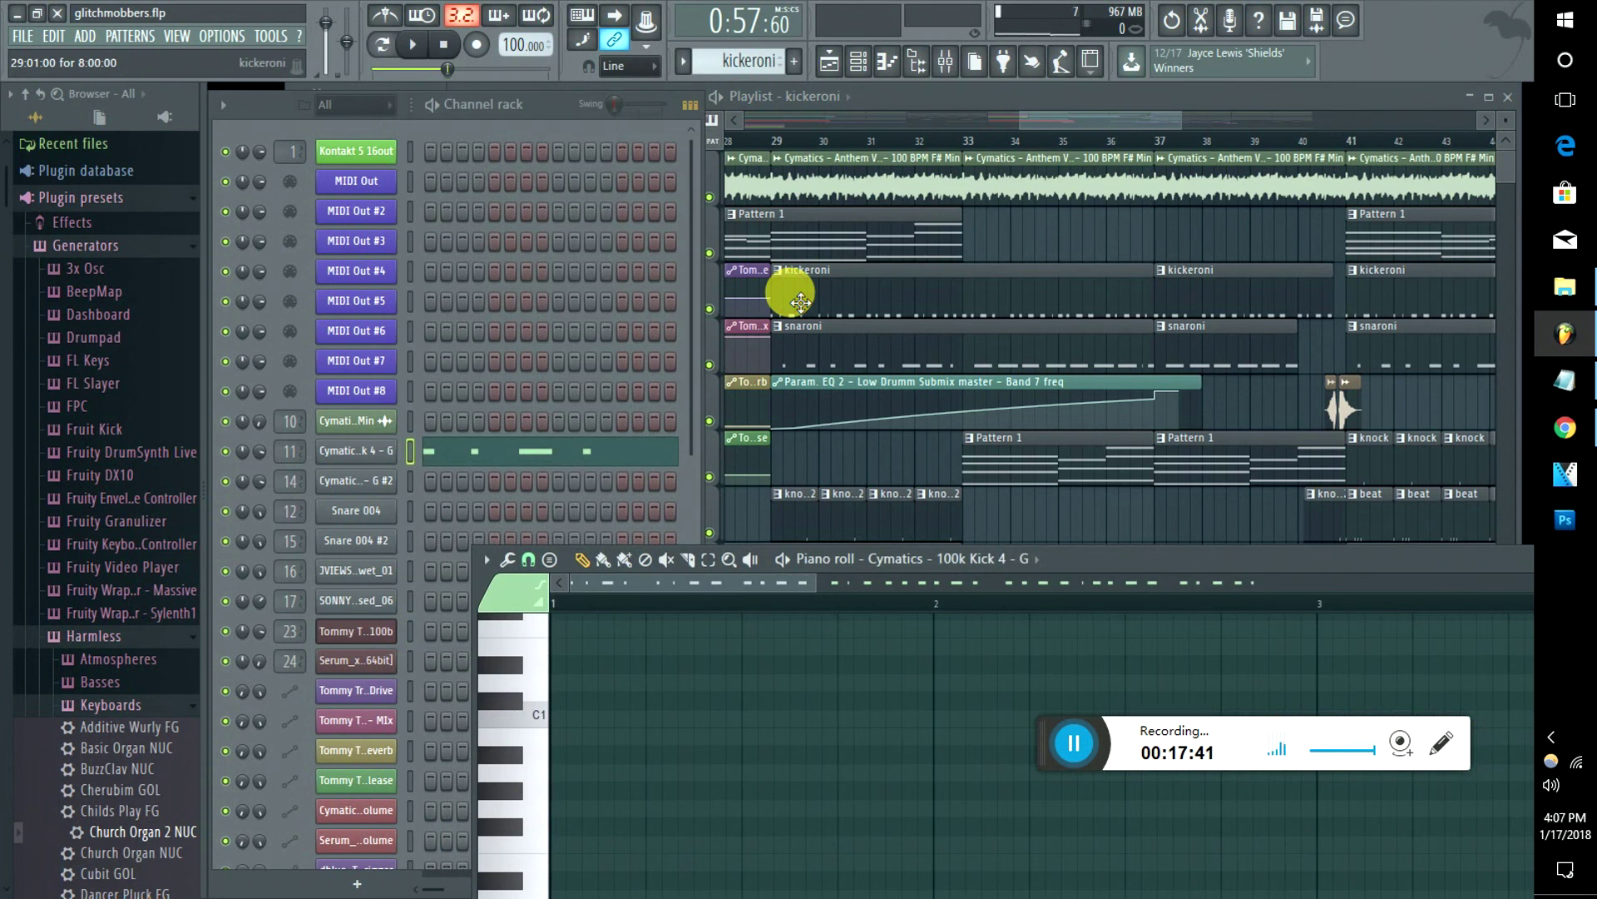
left_click_drag(778, 145, 1172, 185)
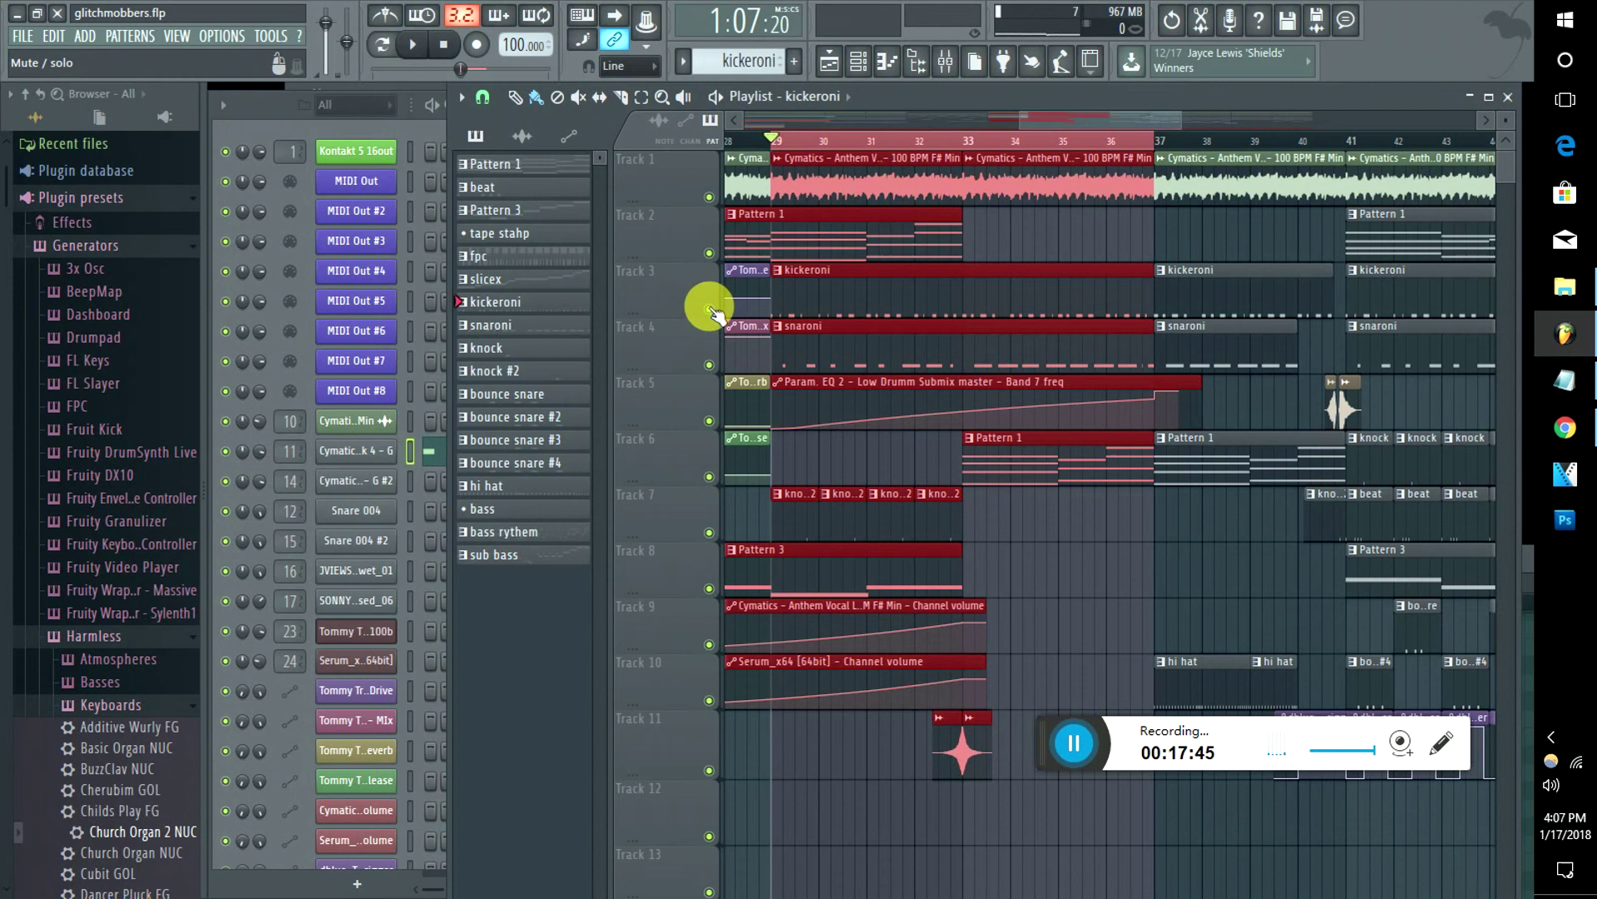
right_click(709, 309)
left_click(709, 364)
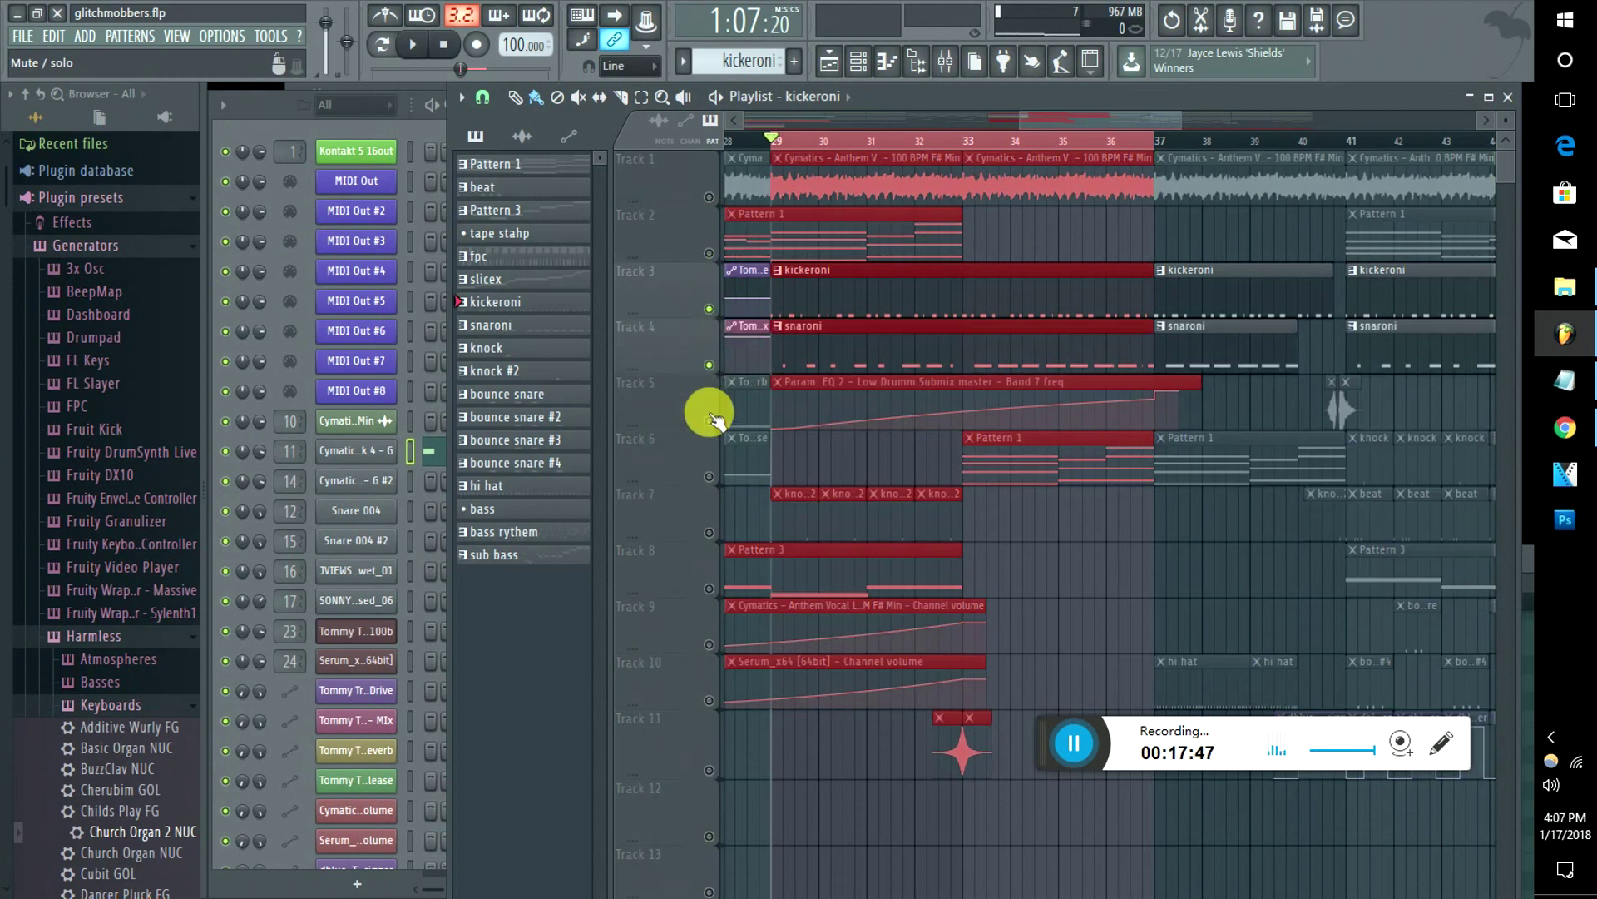
left_click(710, 421)
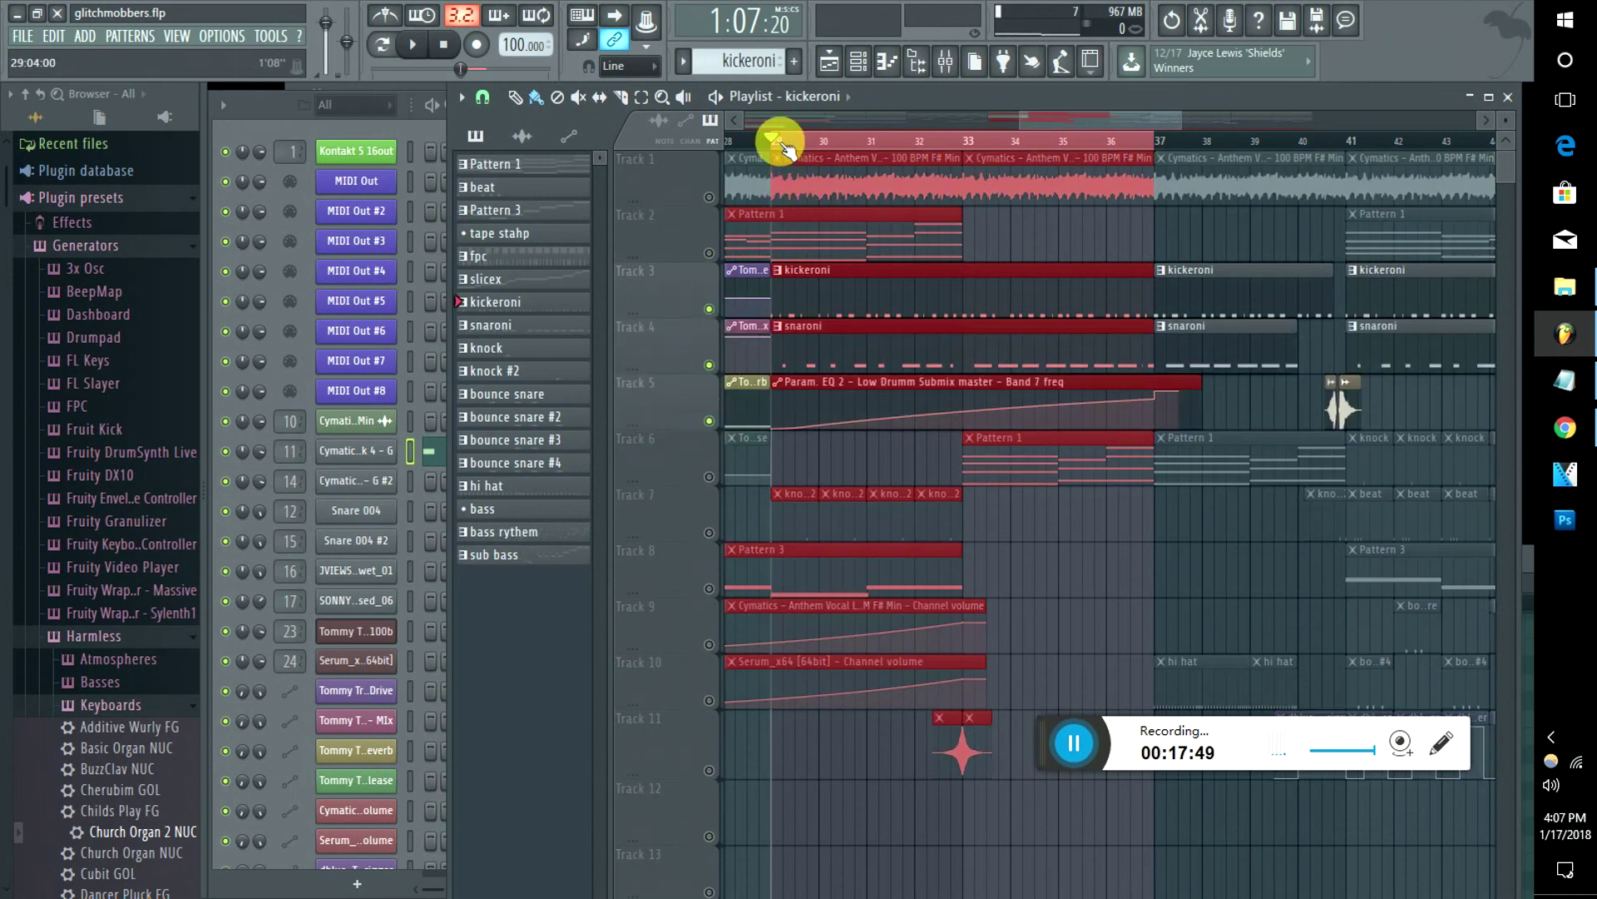
key("space")
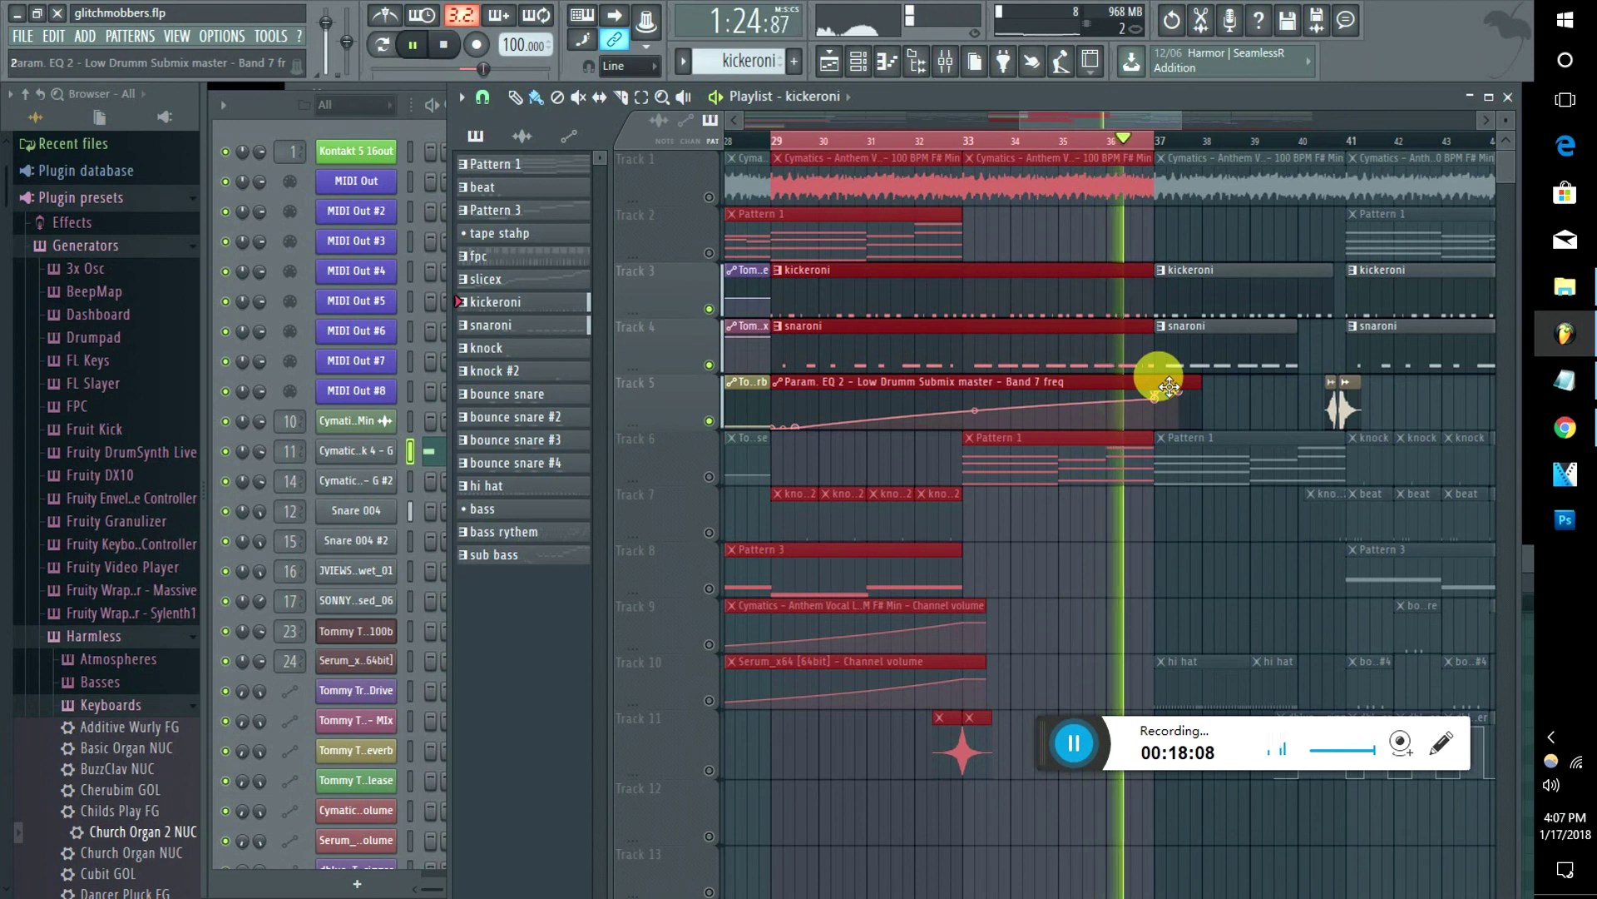
key("space")
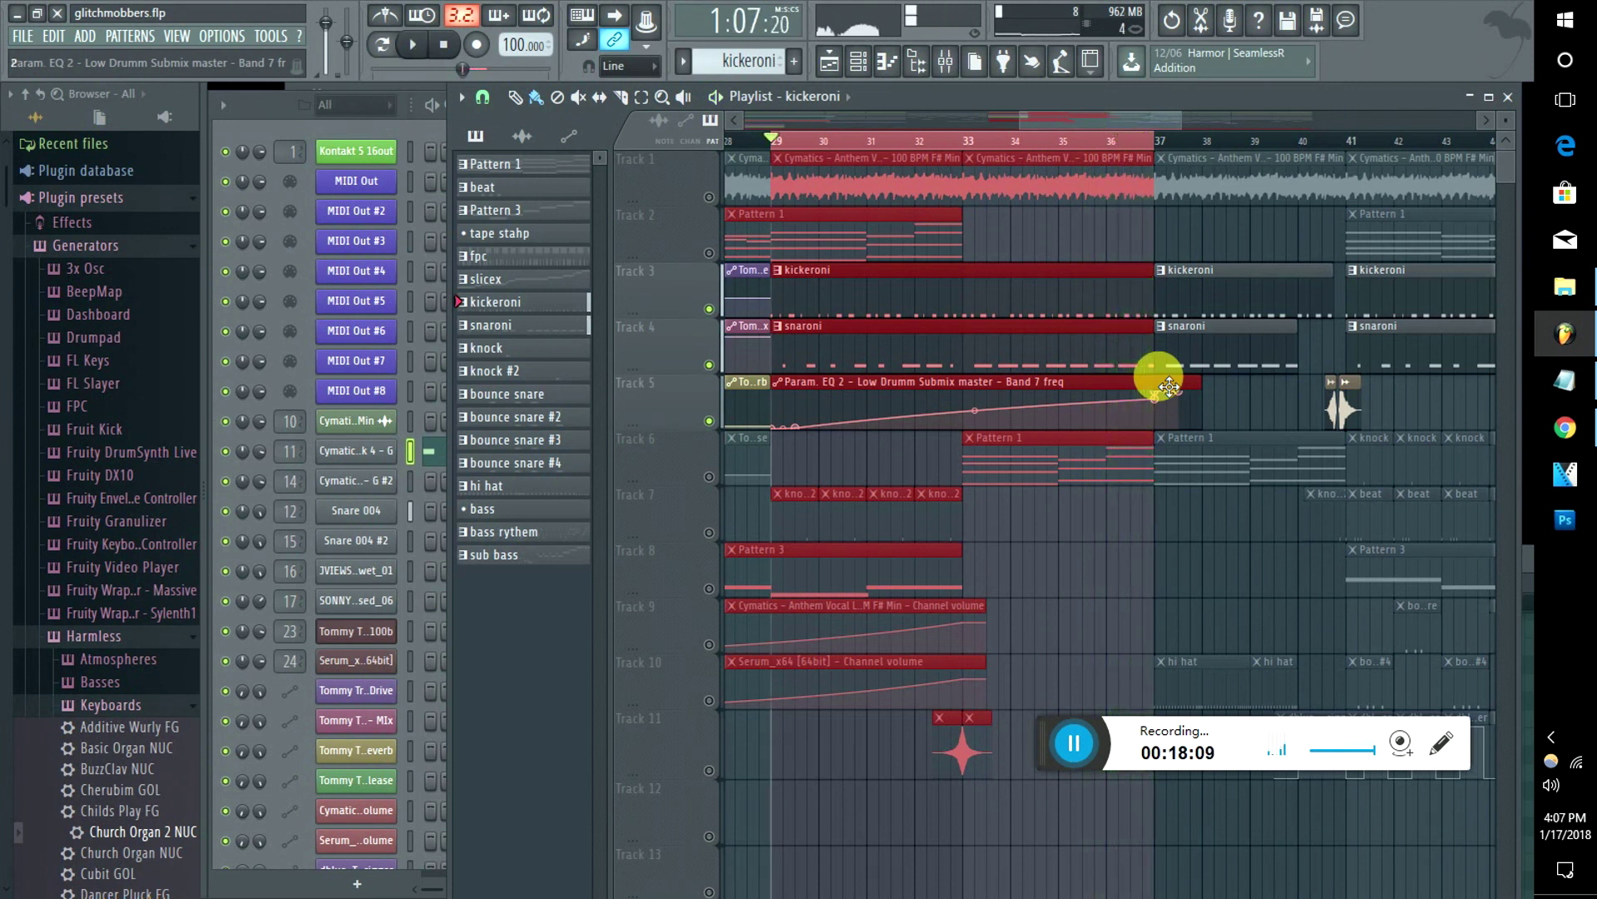
Step: Move the song position to bar 41 in the playlist
left_click(292, 460)
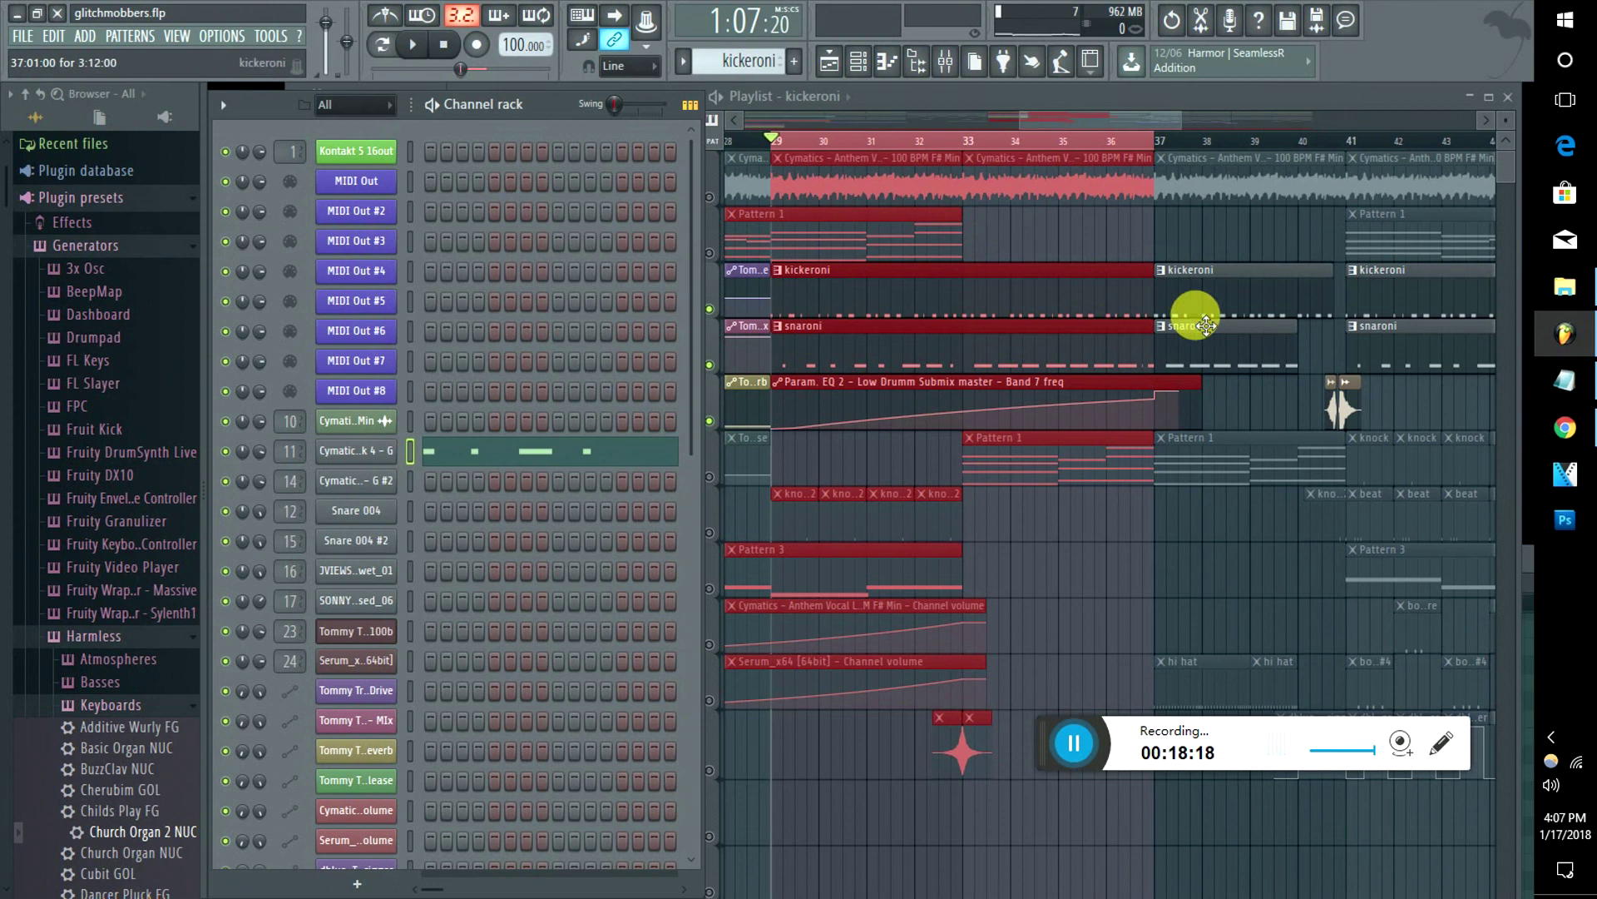
left_click_drag(1081, 116, 1168, 123)
left_click_drag(944, 137, 1315, 158)
Step: Switch the current pattern from kickeroni to snaroni and open the mixer at insert 12, snare low
left_click(972, 285)
left_click(974, 296)
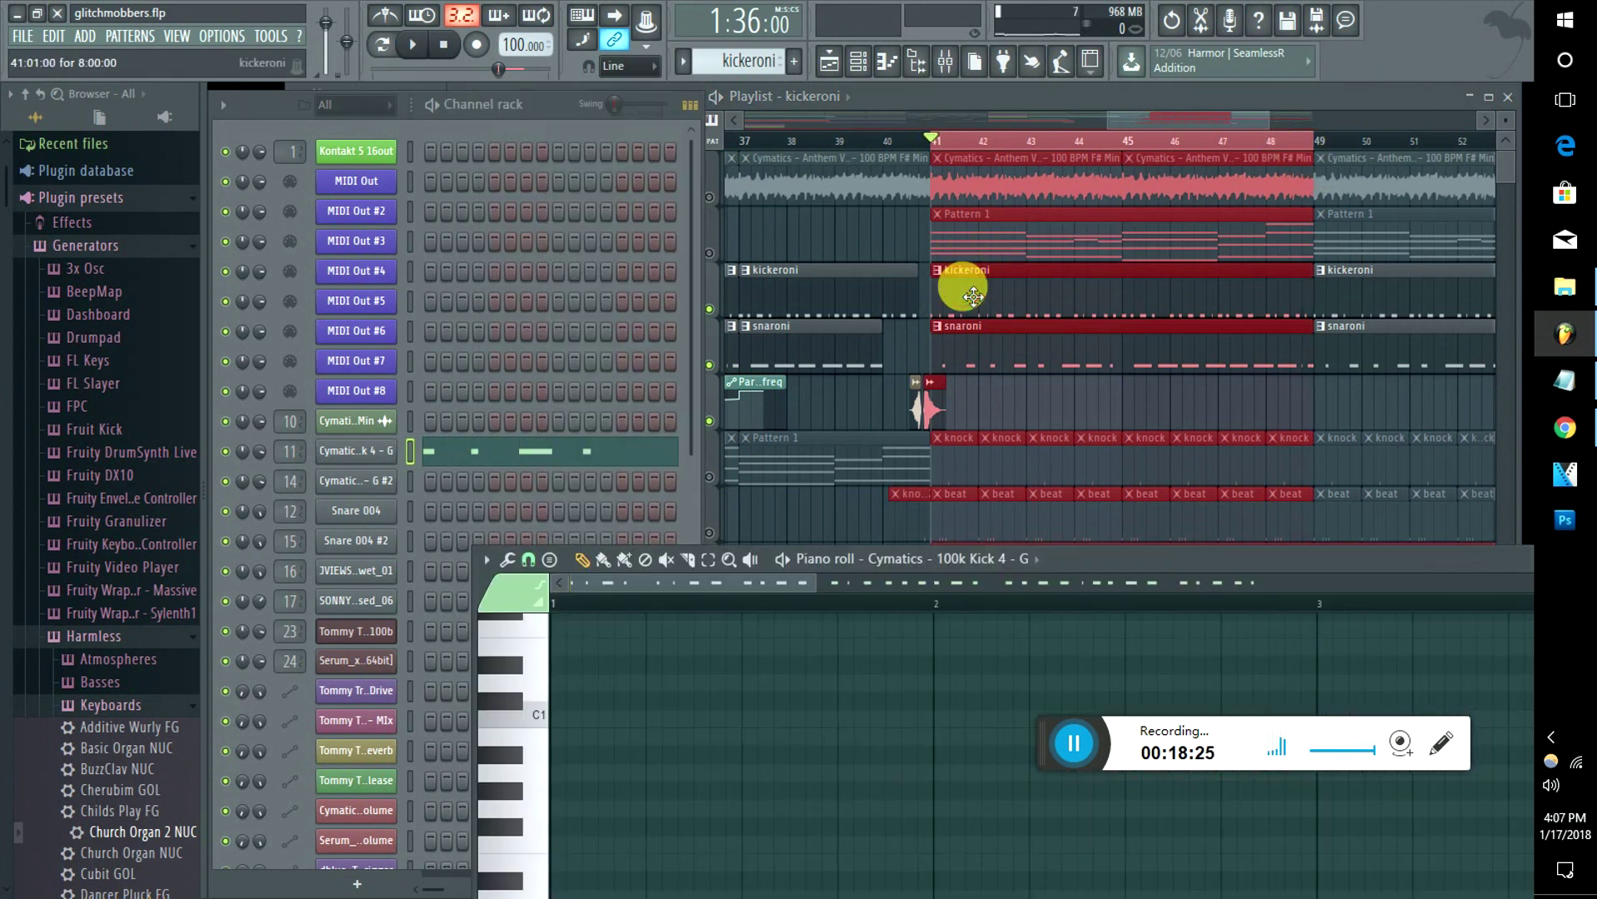
left_click(986, 356)
left_click(378, 445)
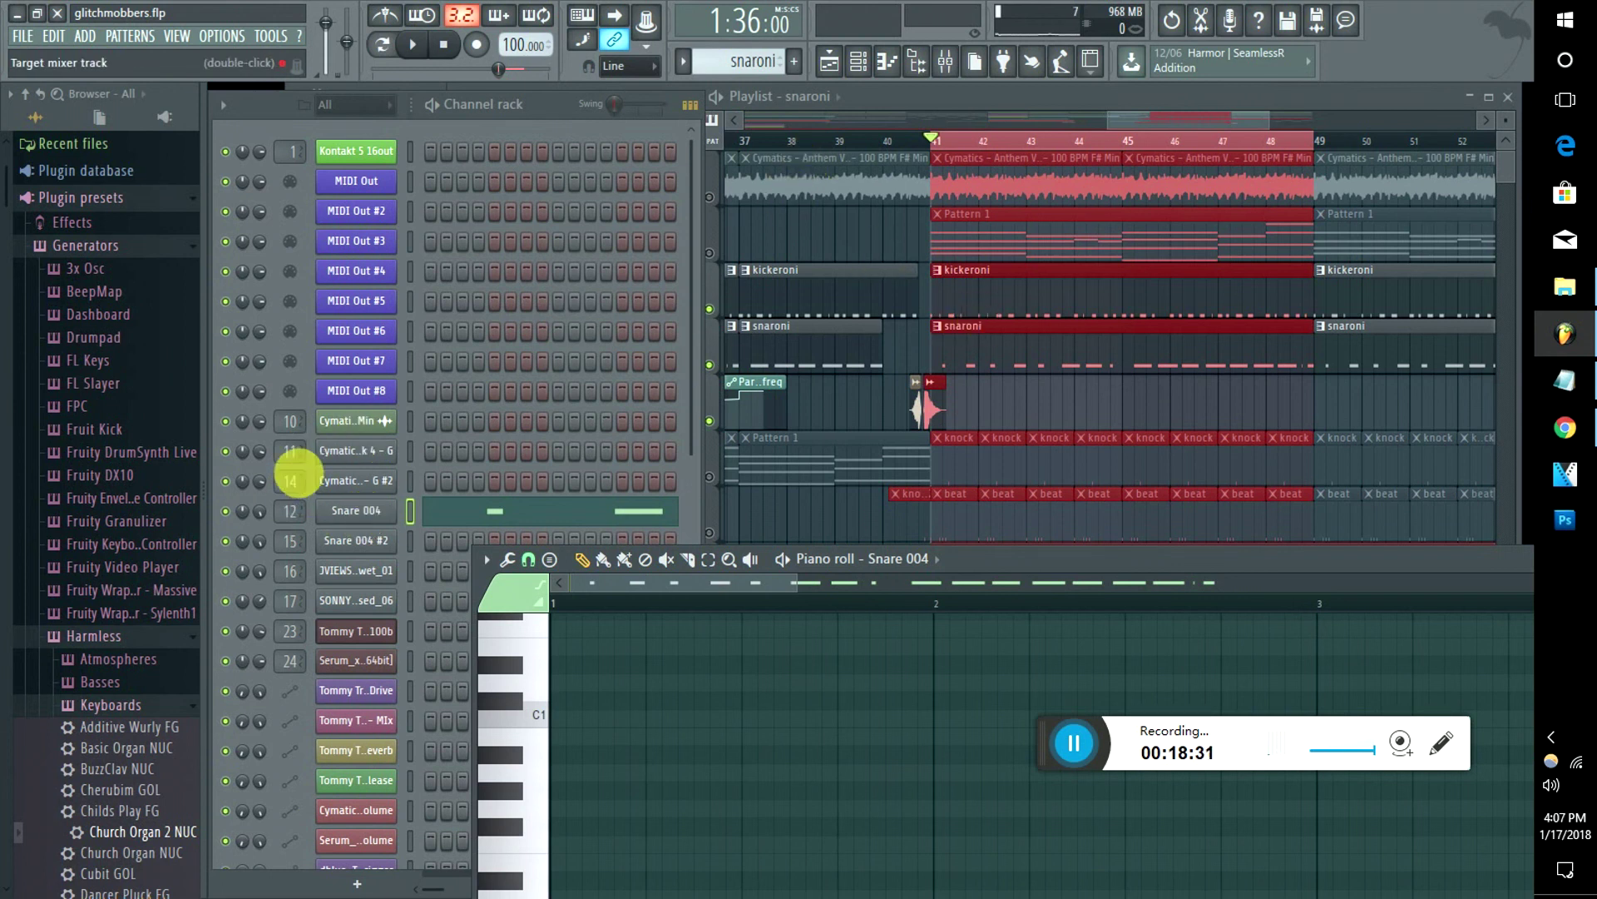
double_click(295, 511)
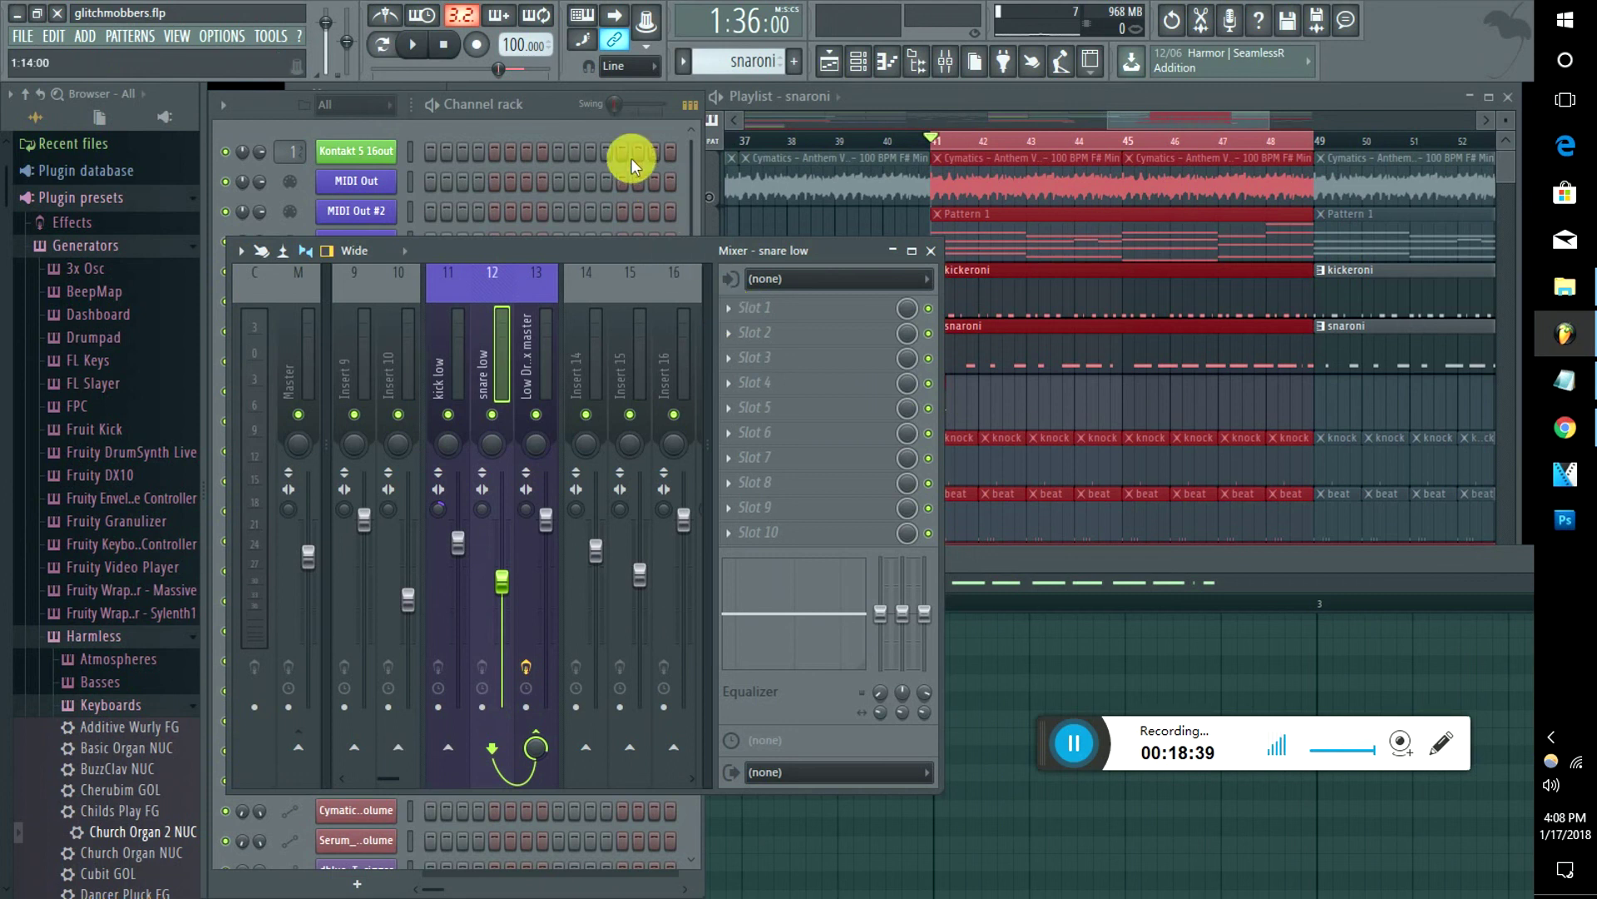
Step: Load Fruity Reeverb 2 into the first effect slot of Snare 004's snare low insert
left_click(630, 131)
left_click_drag(289, 516, 289, 523)
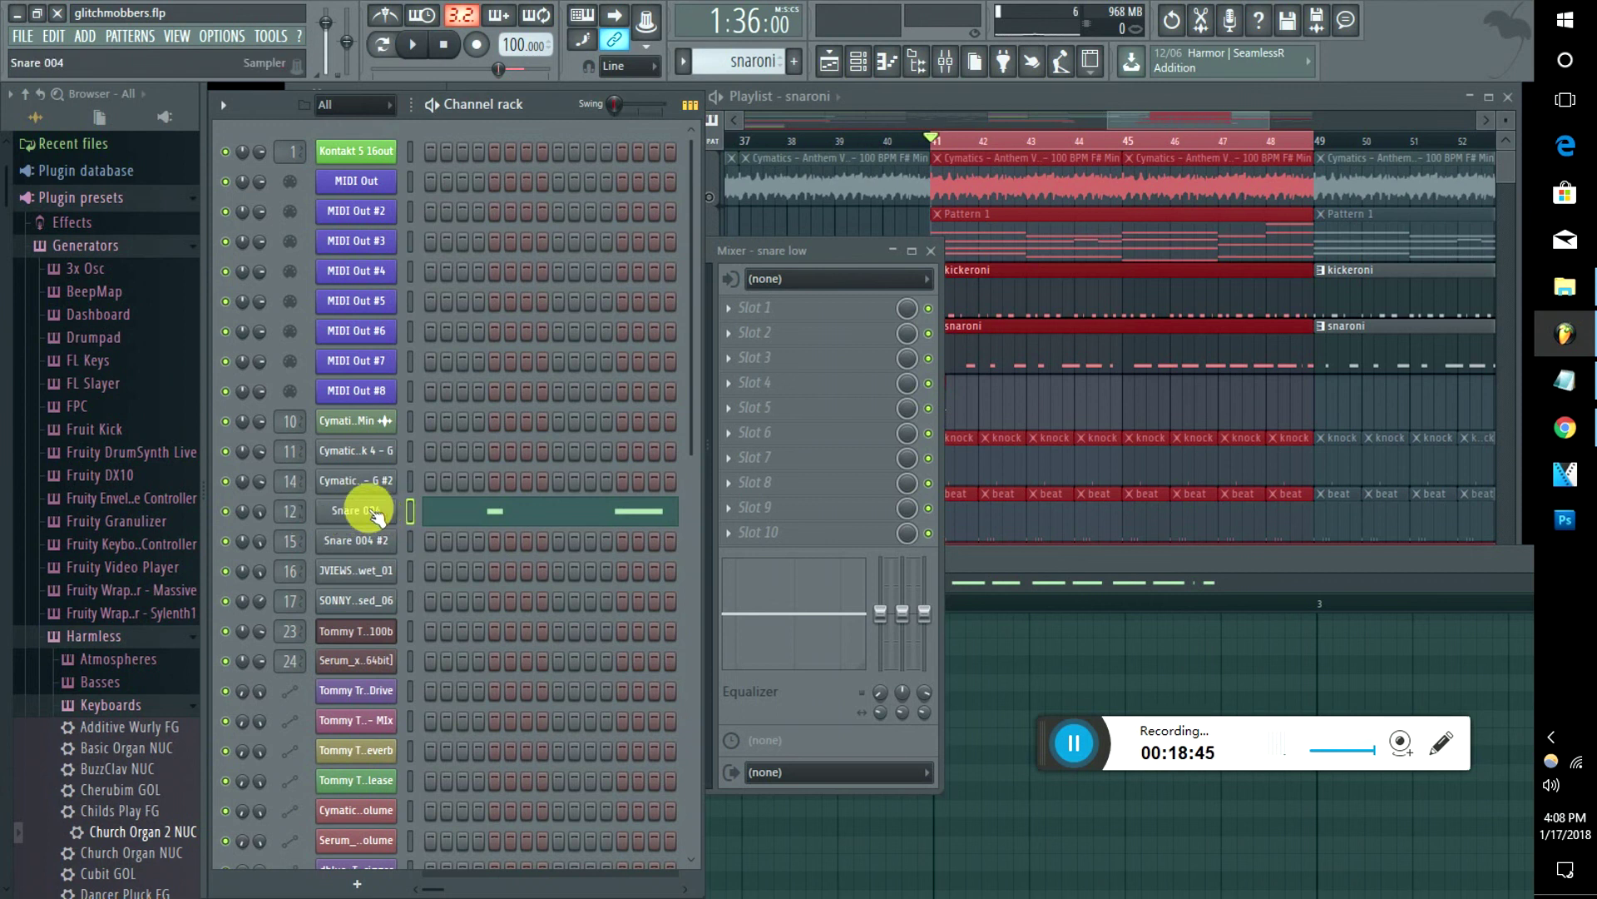
left_click(288, 511)
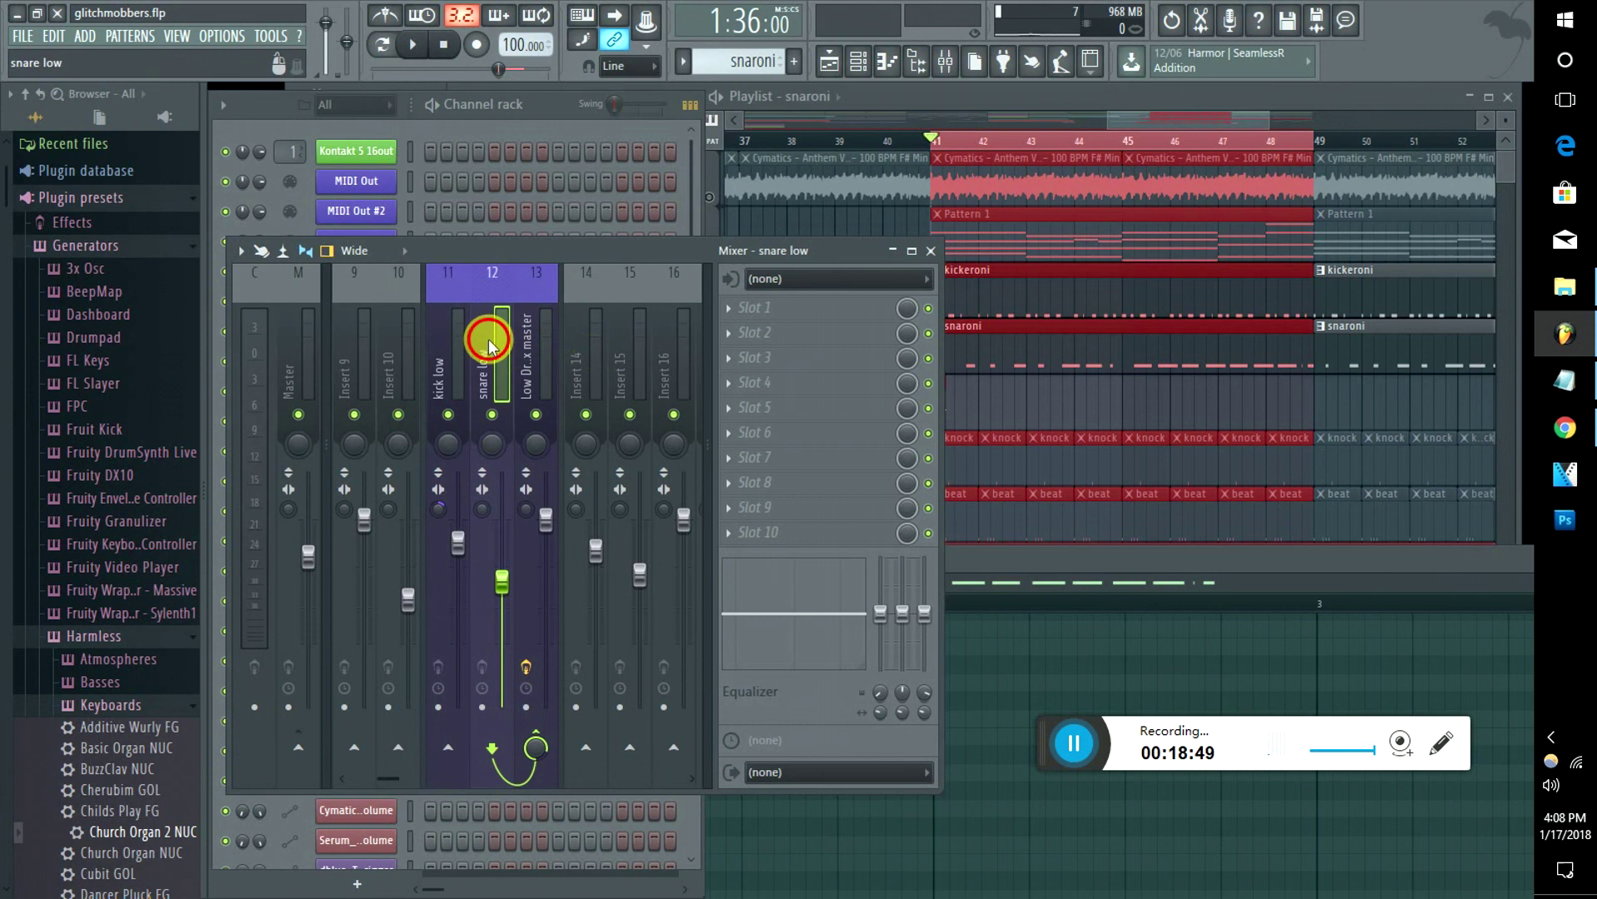
left_click(730, 310)
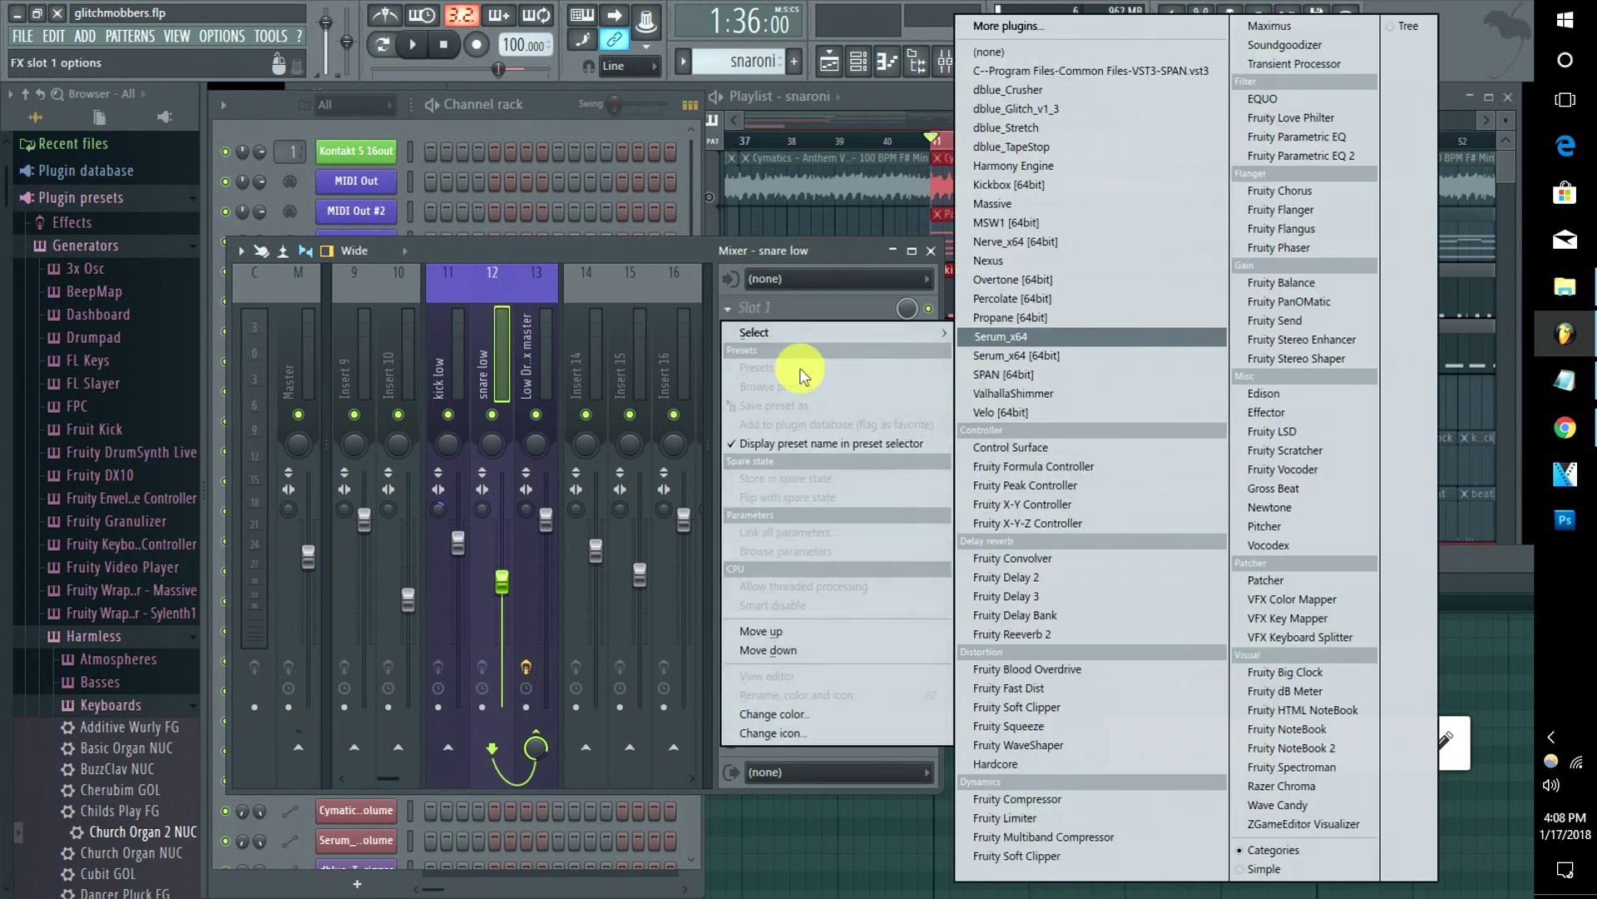
left_click(736, 311)
left_click(728, 306)
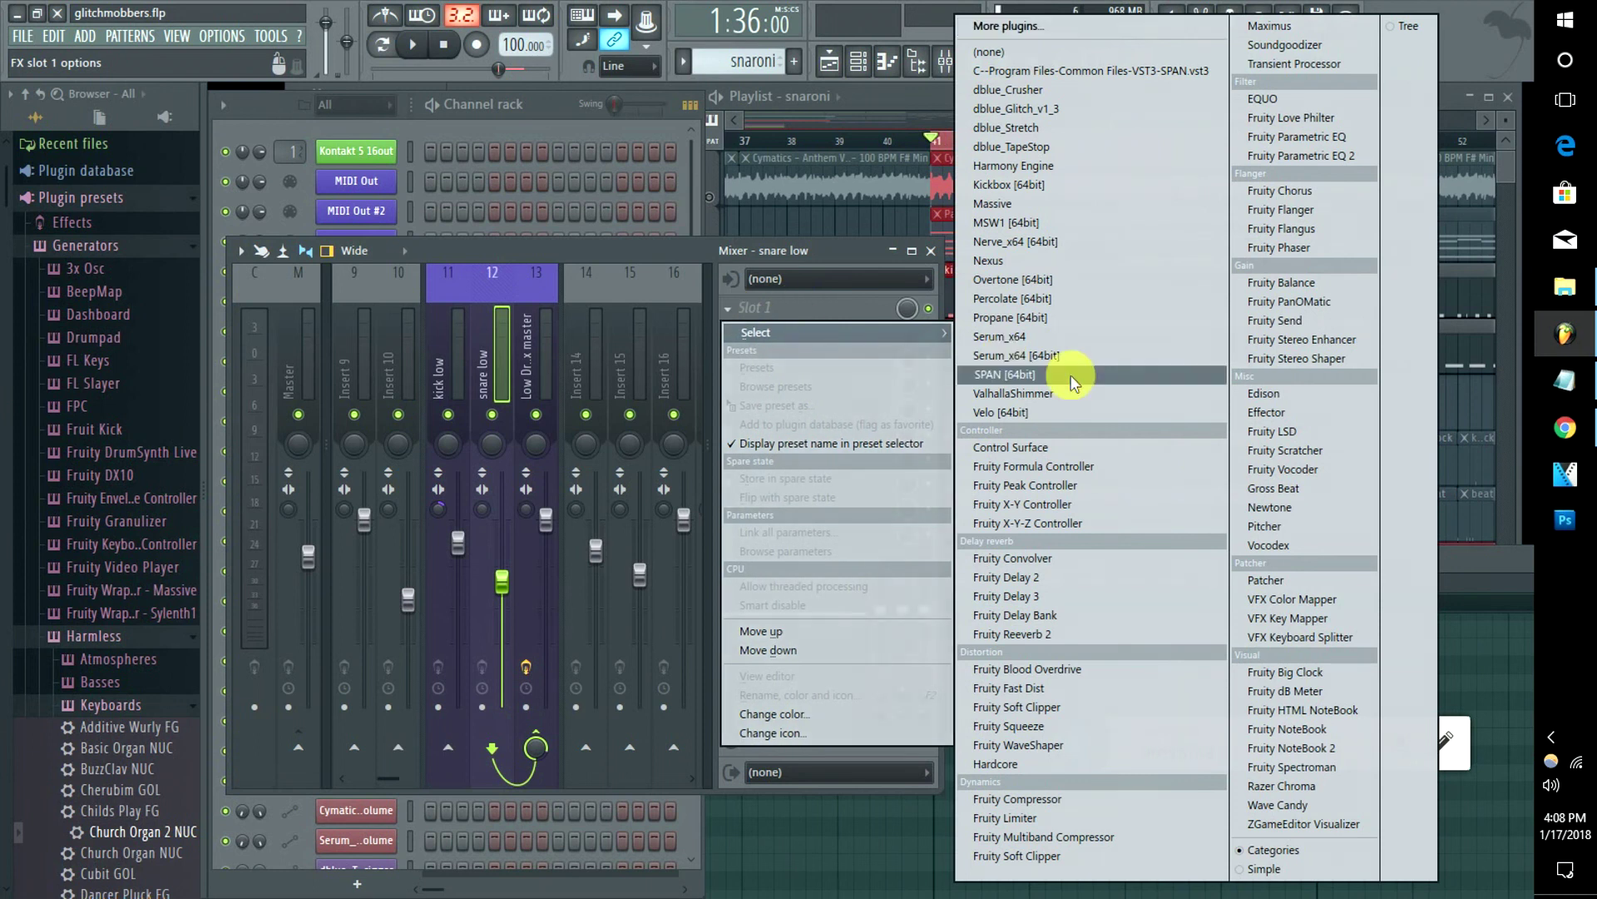
left_click(1028, 637)
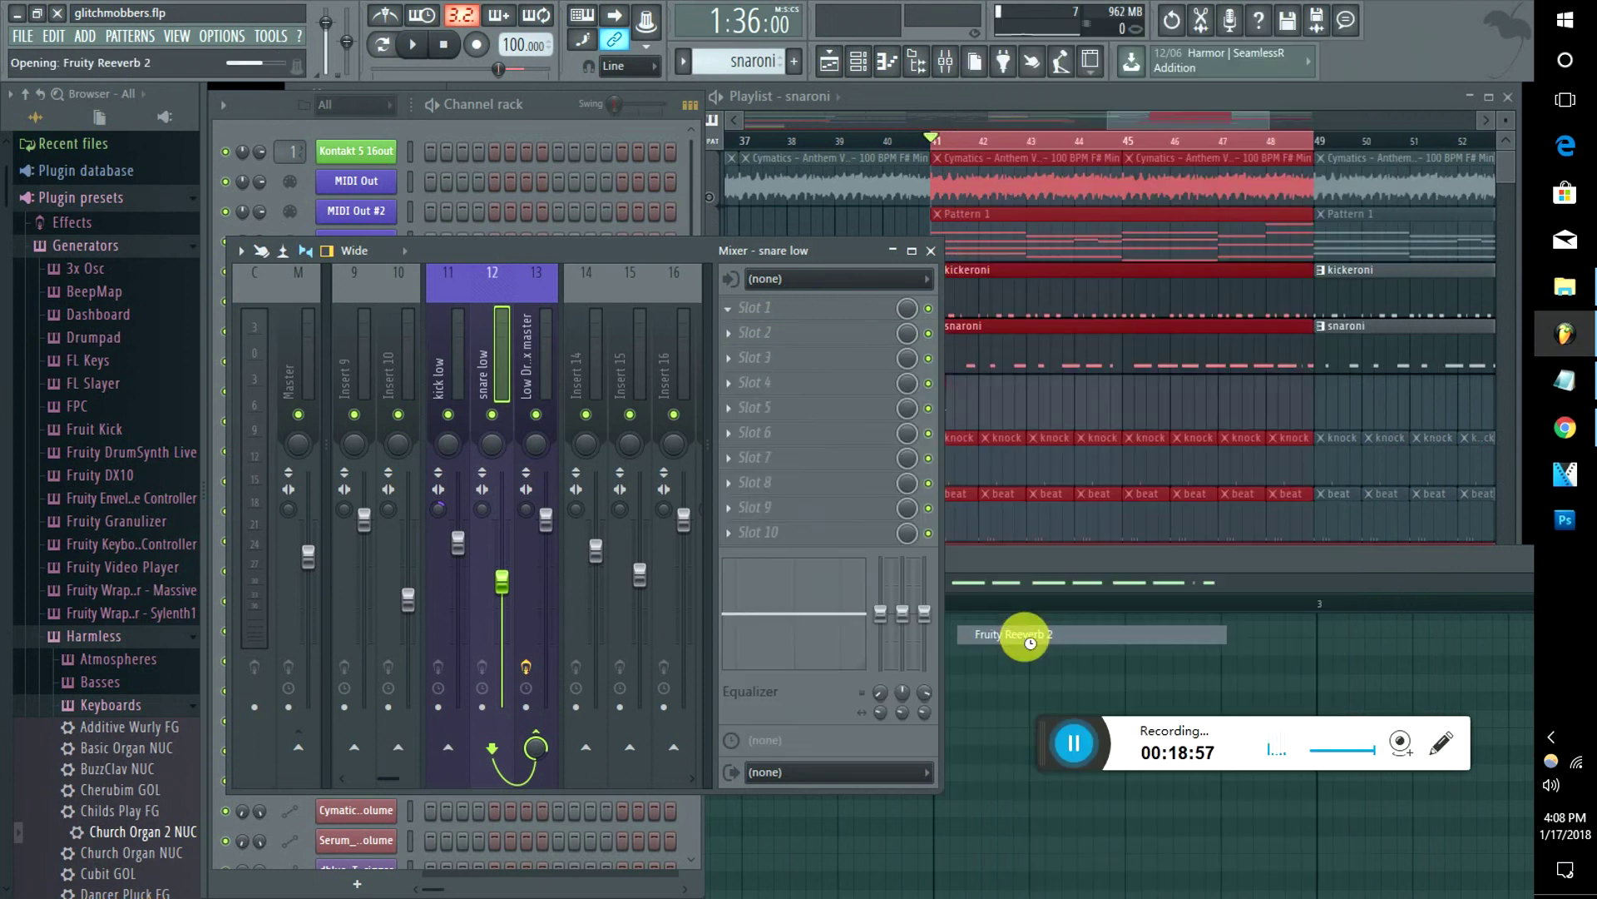
left_click(730, 306)
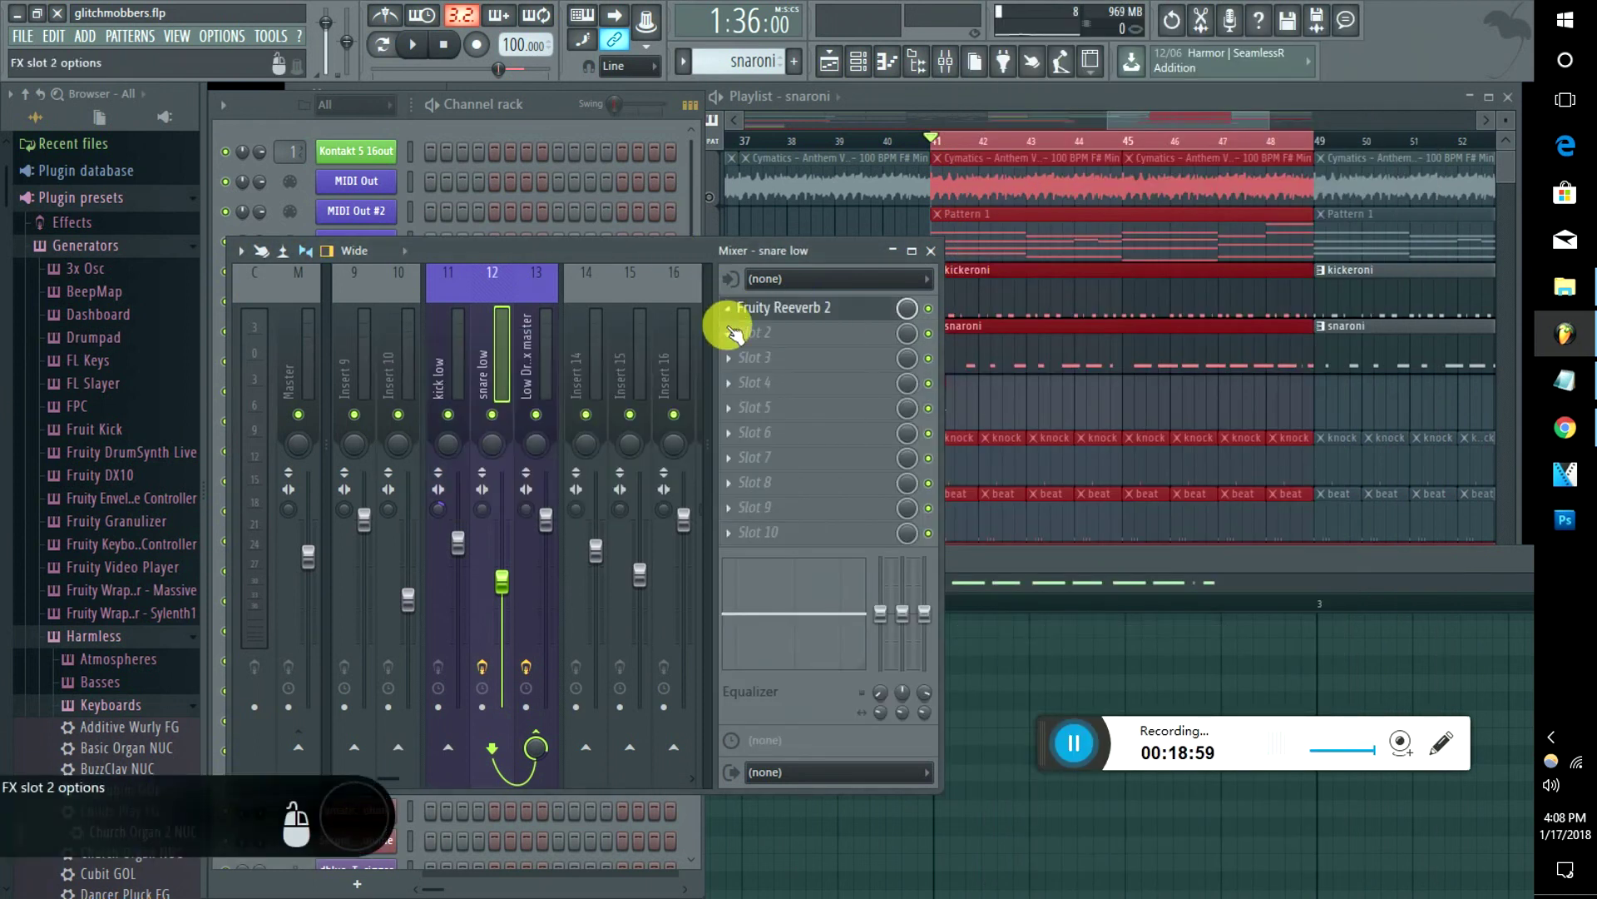
Step: Leave the second effect slot empty and start playback to hear the reverb
left_click(726, 331)
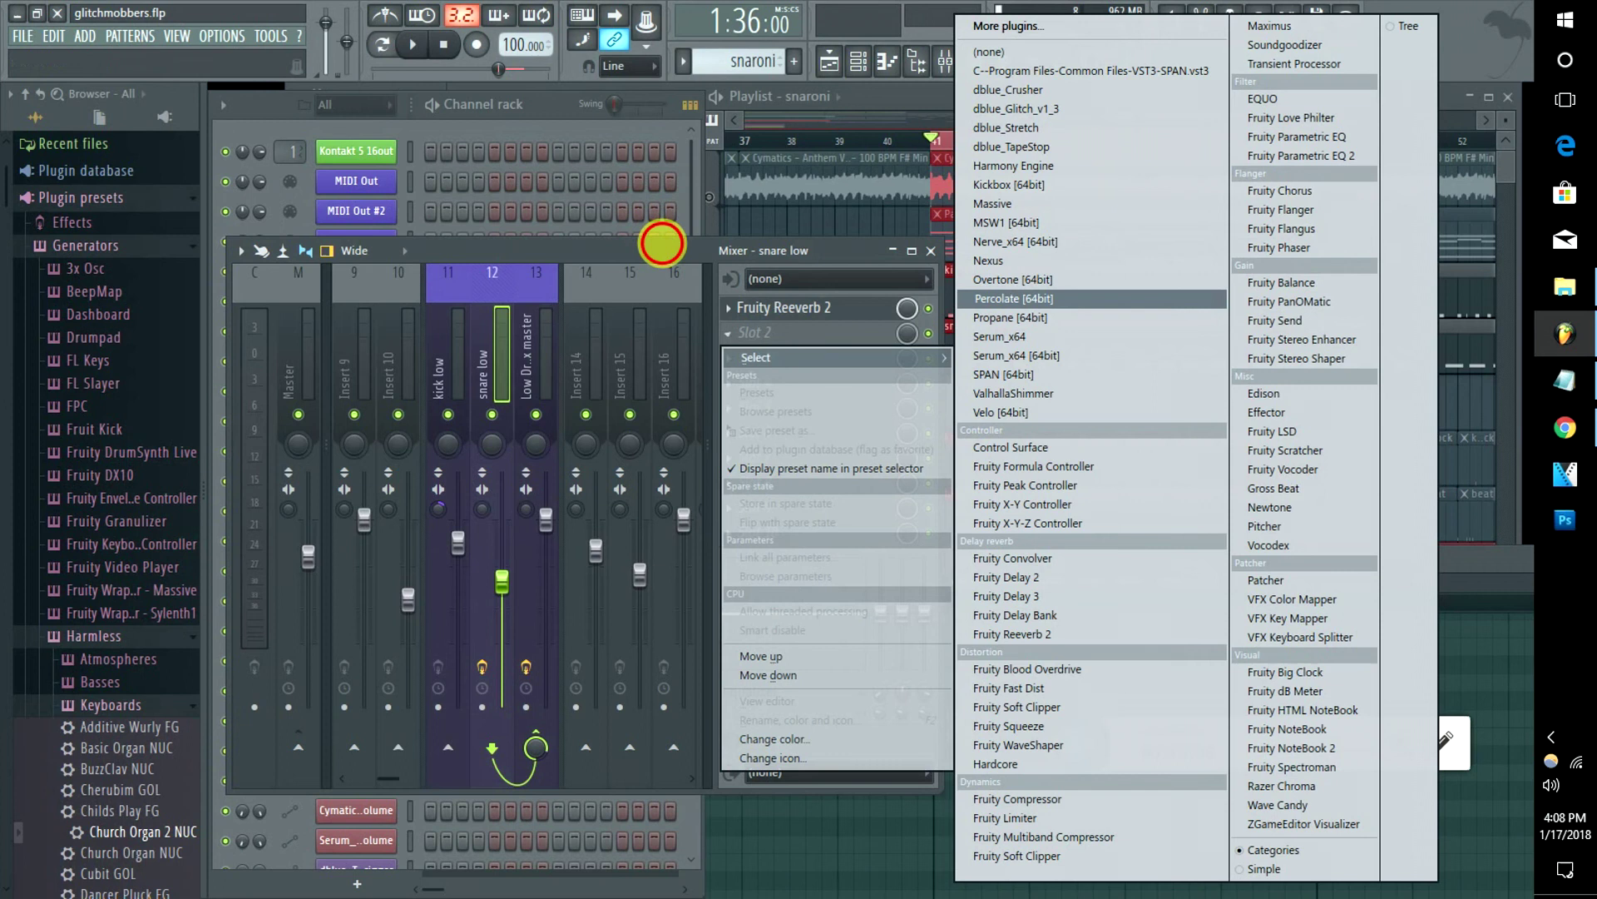
left_click(661, 243)
key("space")
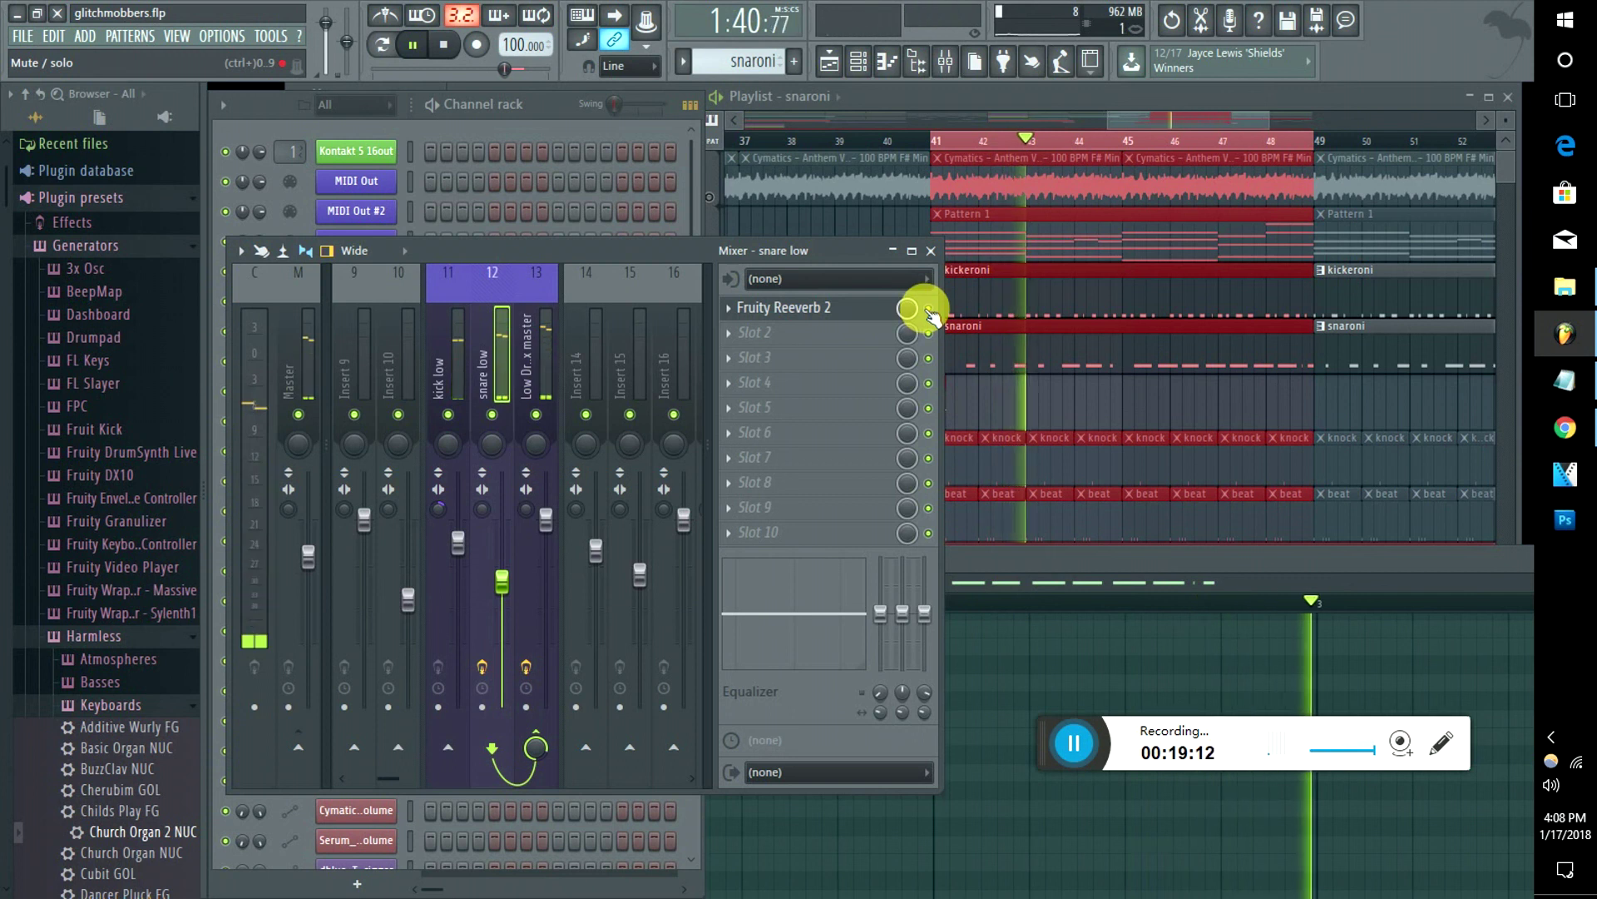
Step: With the mixer in front, turn Fruity Reeverb 2's mix knob down on snare low and stop playback
left_click(1157, 124)
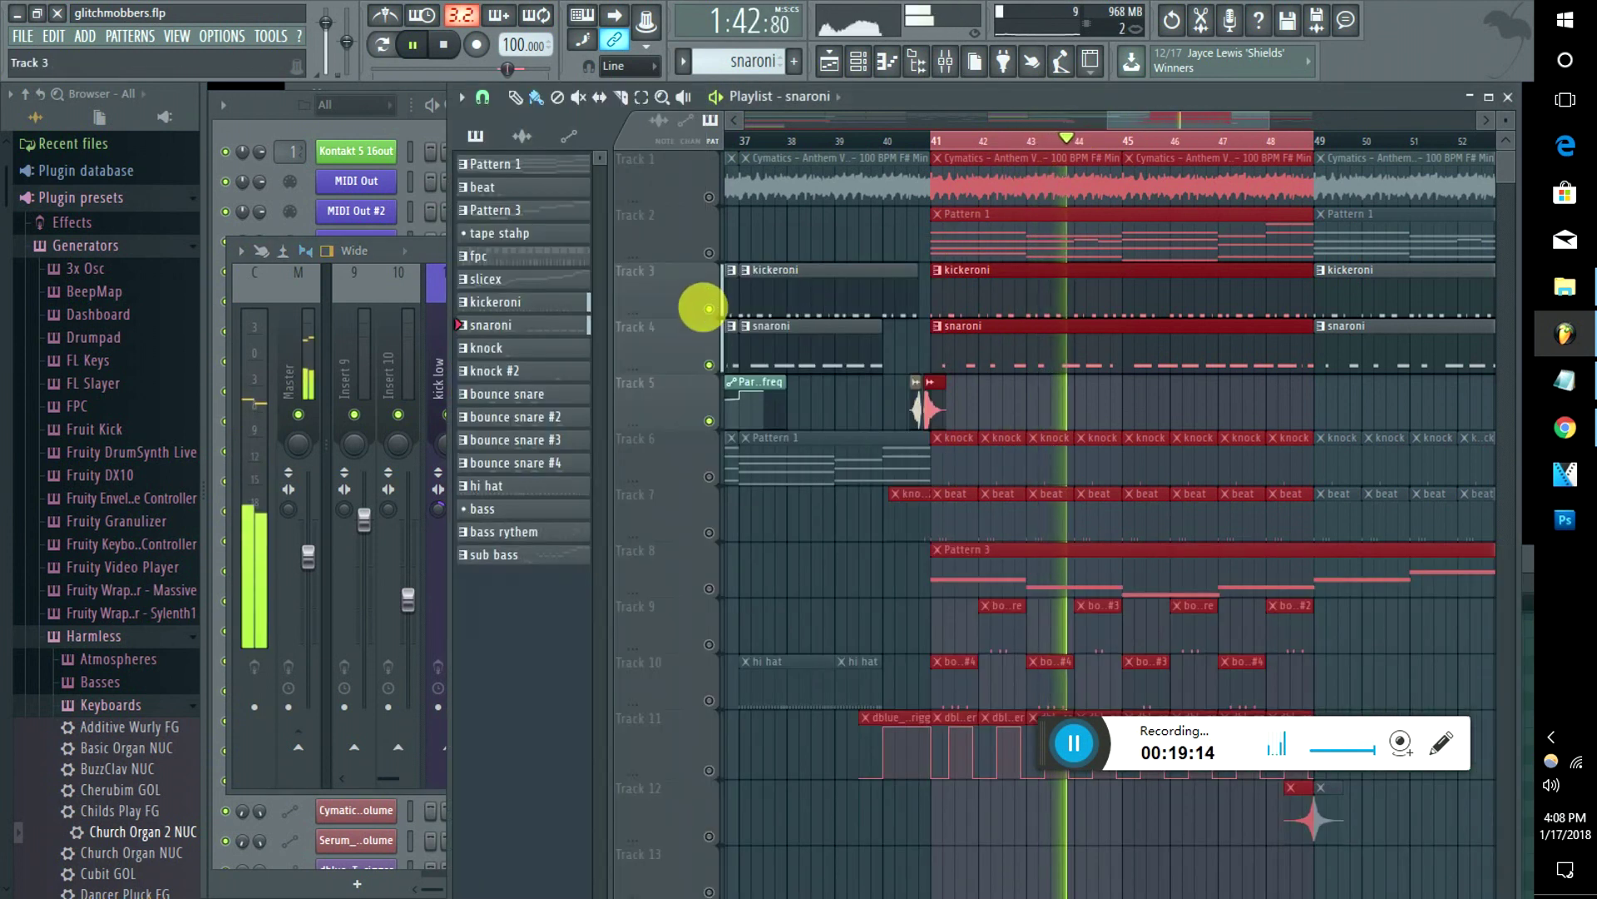
left_click(443, 243)
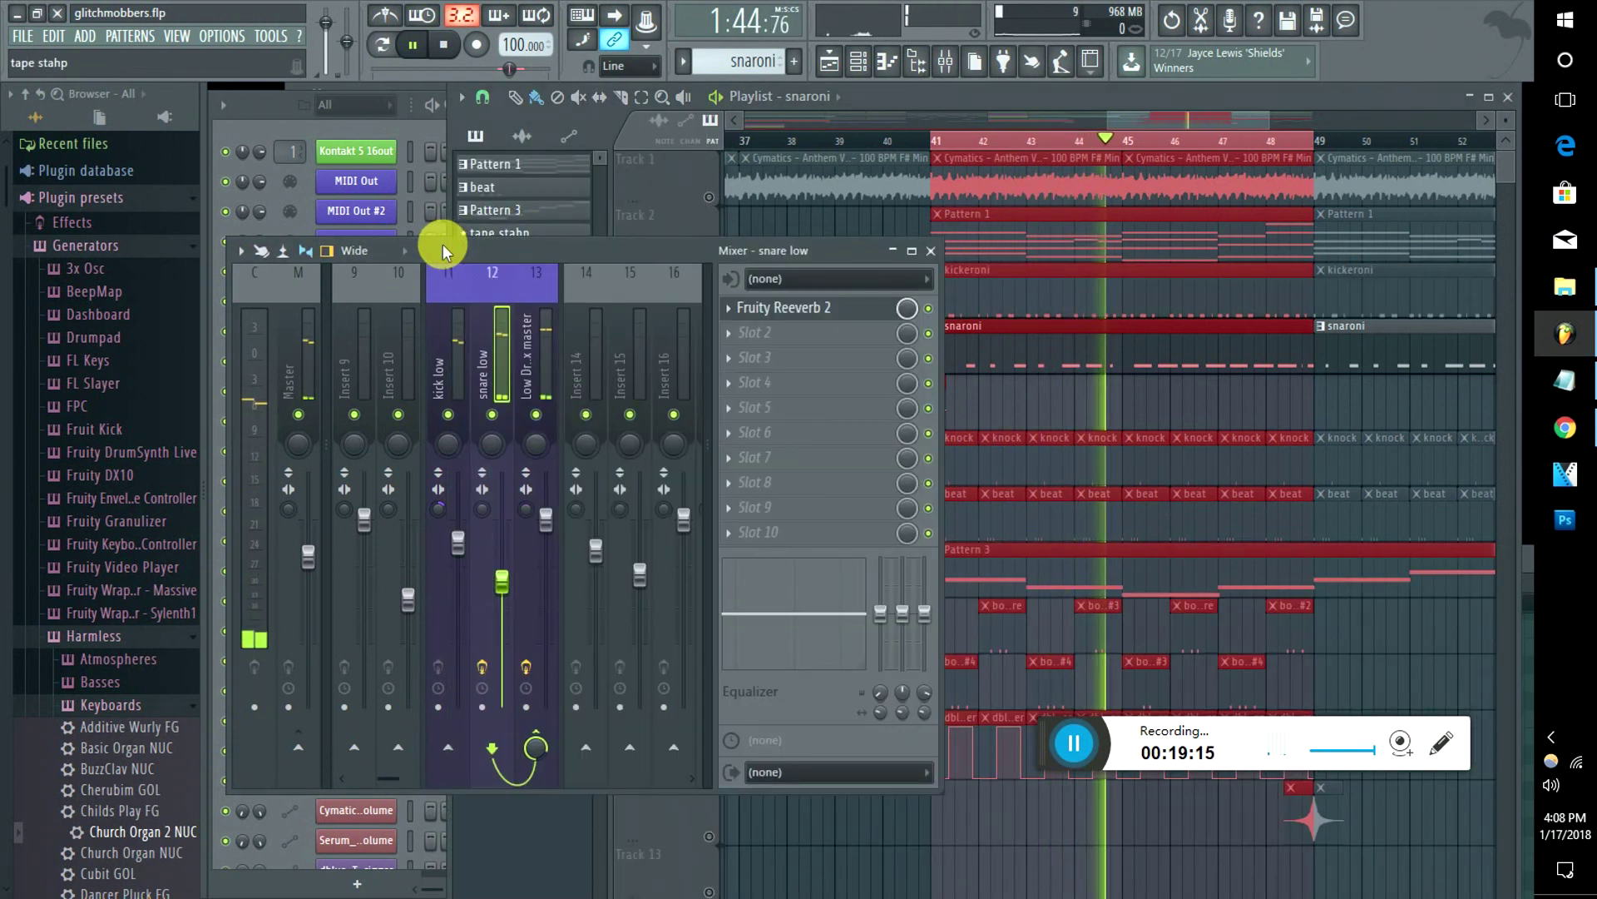
key("space")
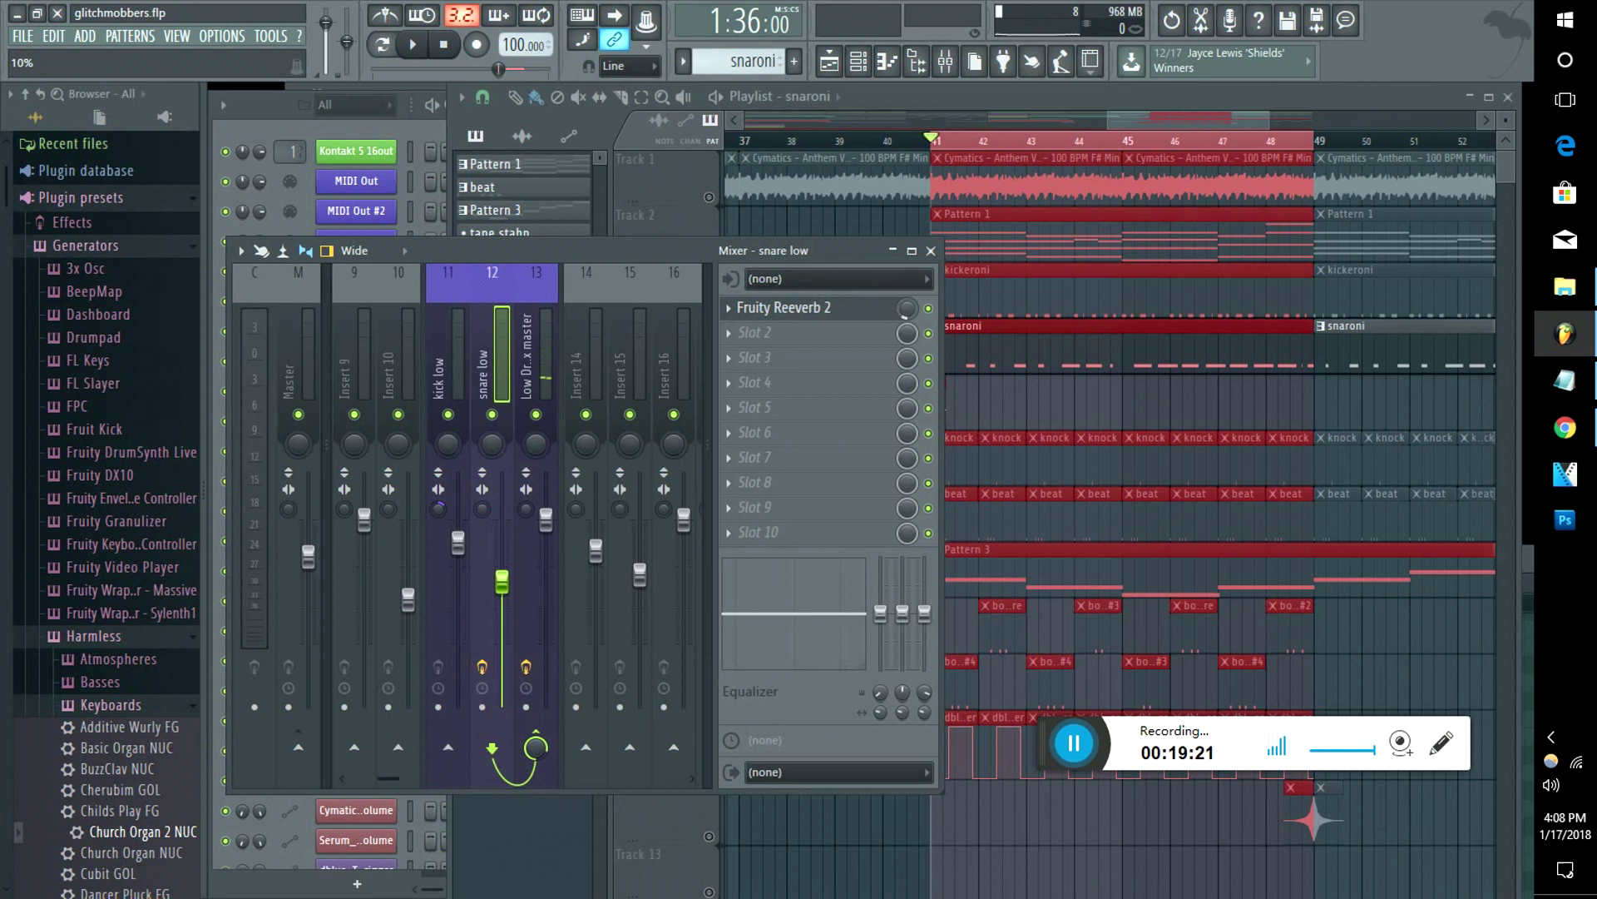
mouse_move(911, 314)
left_mouse_down()
mouse_move(907, 364)
mouse_move(905, 307)
left_mouse_up()
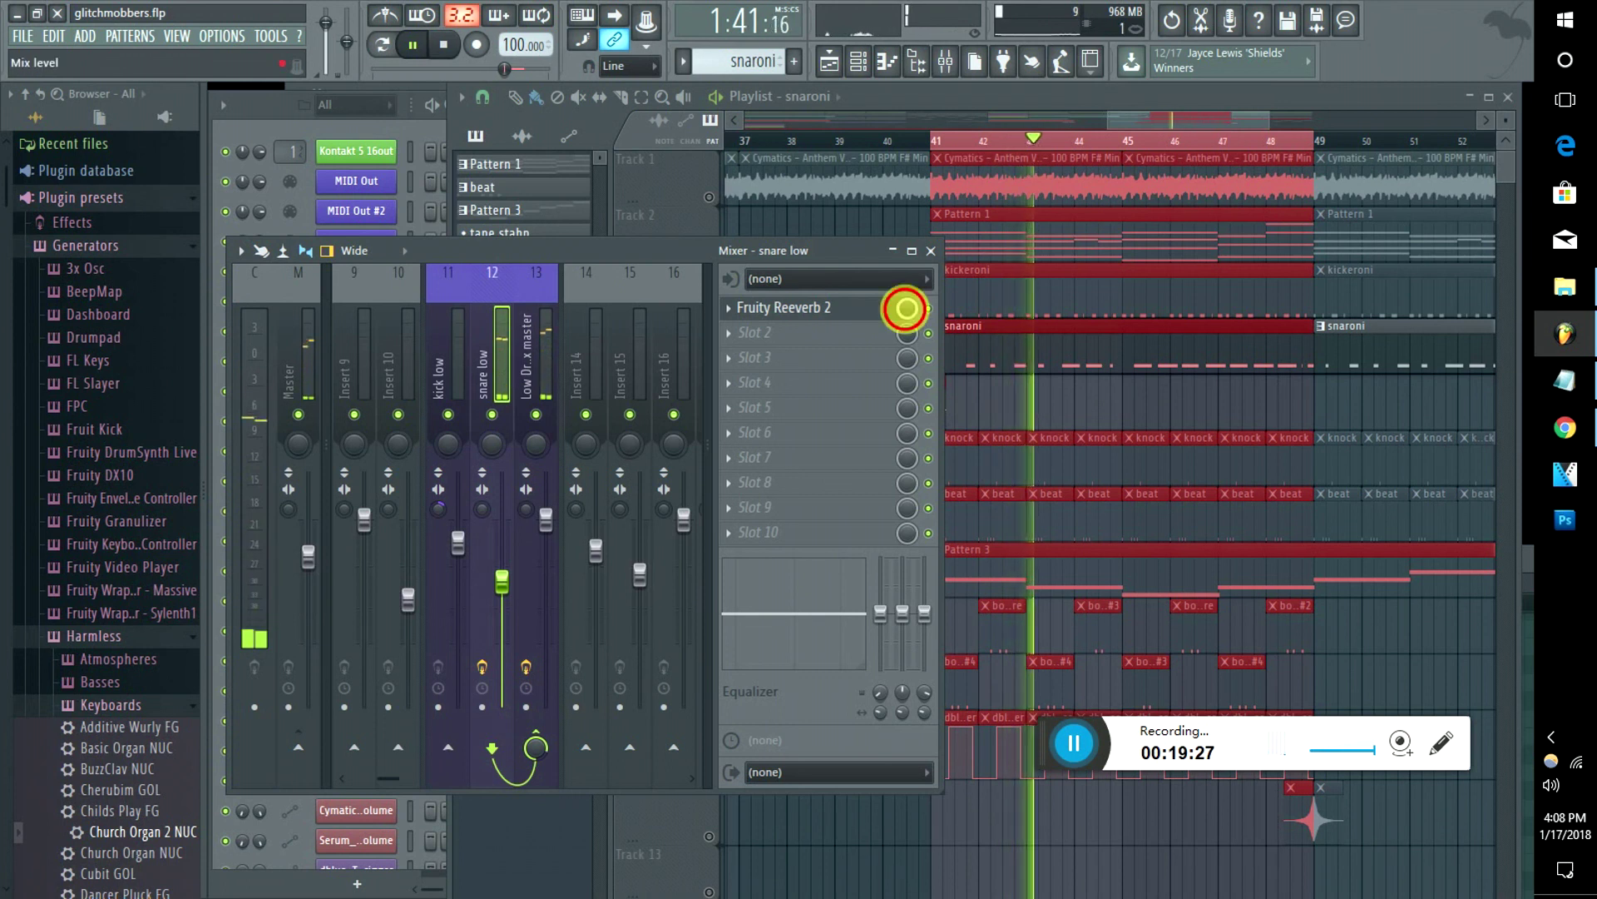
key("space")
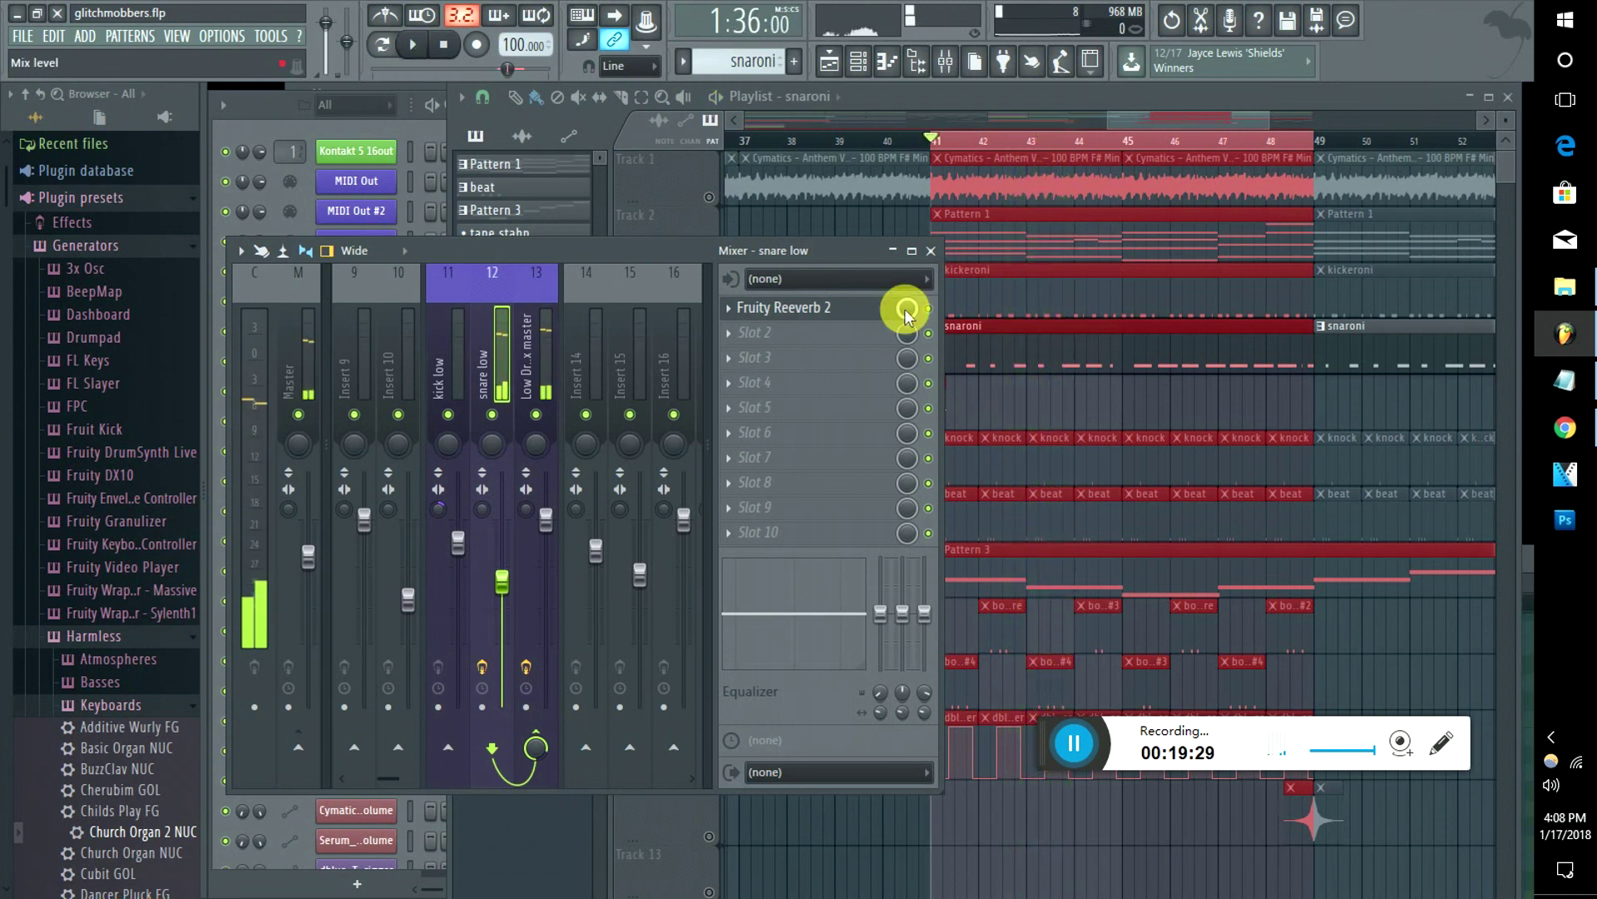
left_click(772, 322)
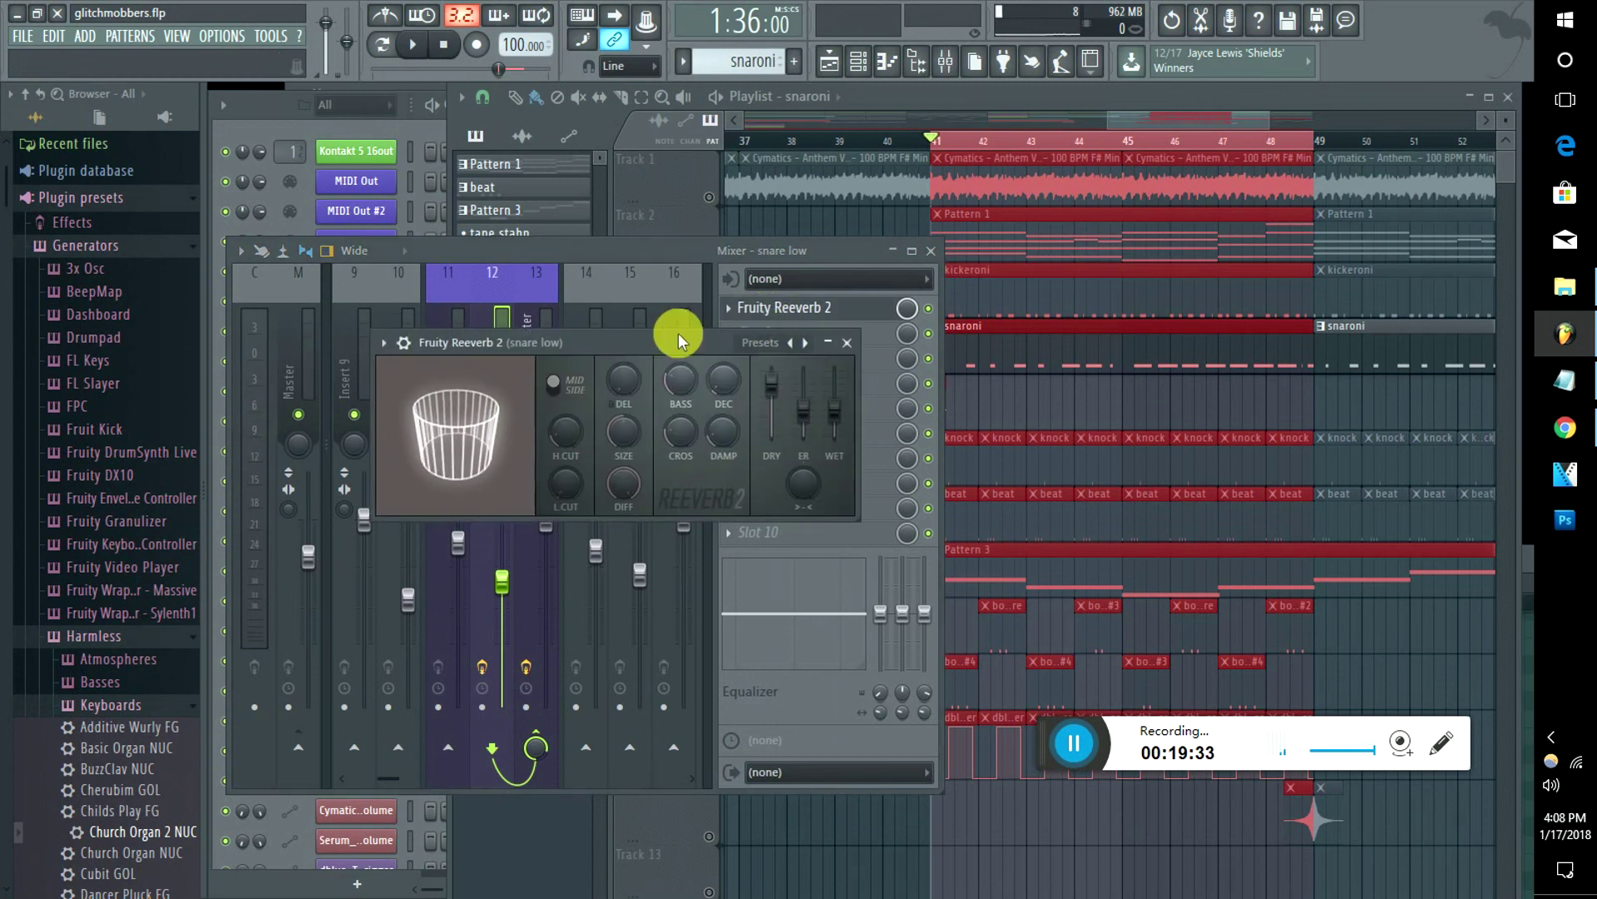
left_click_drag(677, 337, 553, 282)
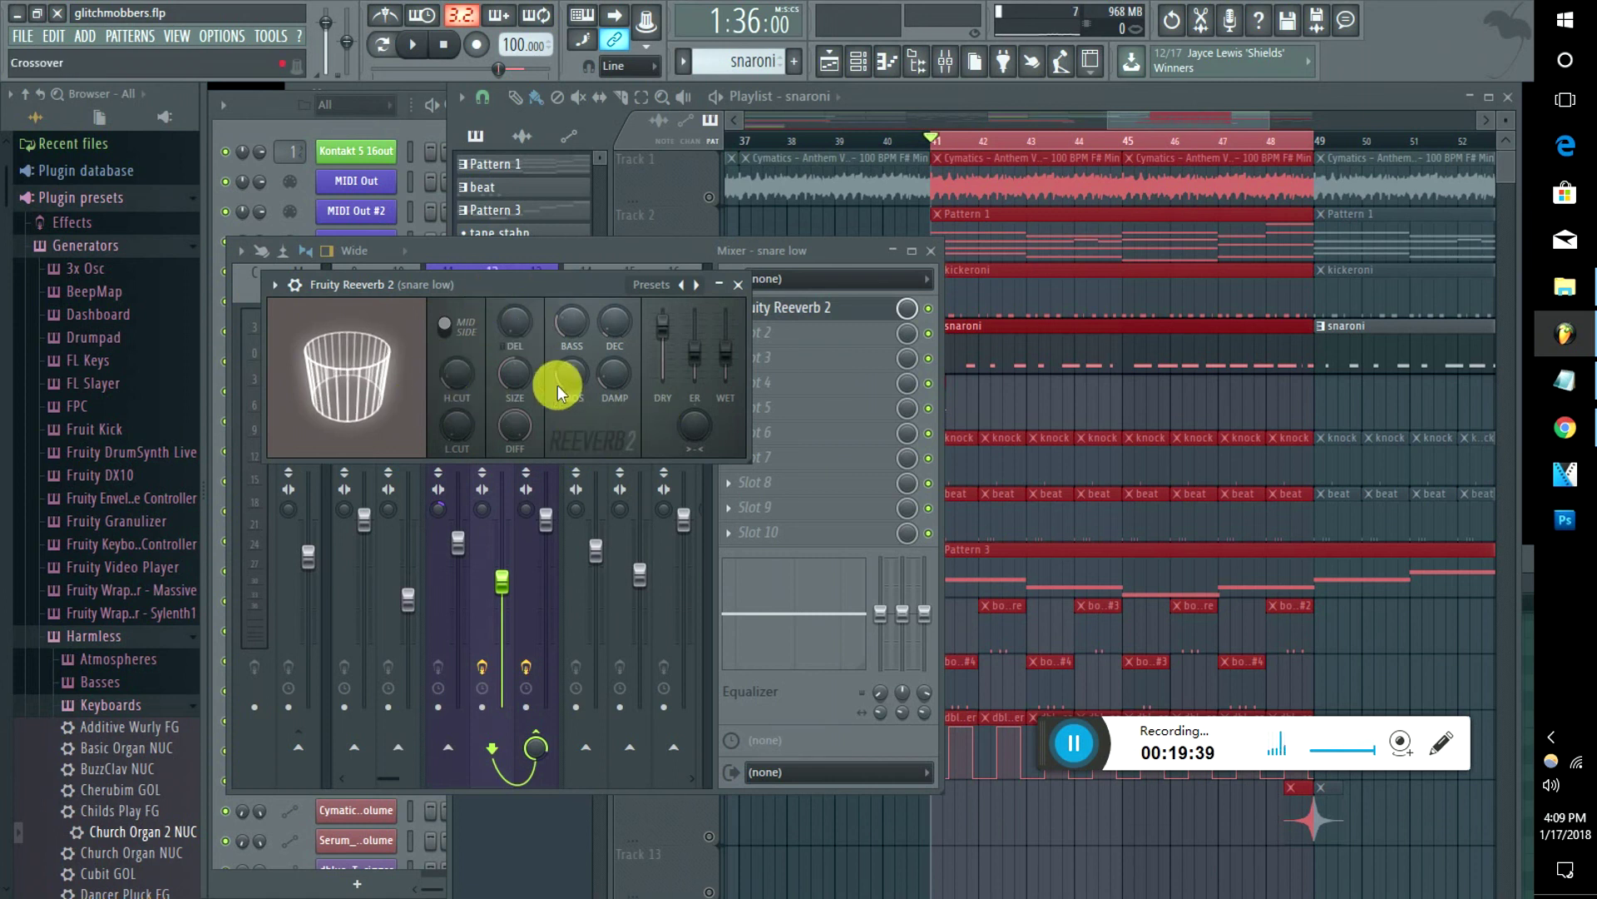
left_click(654, 247)
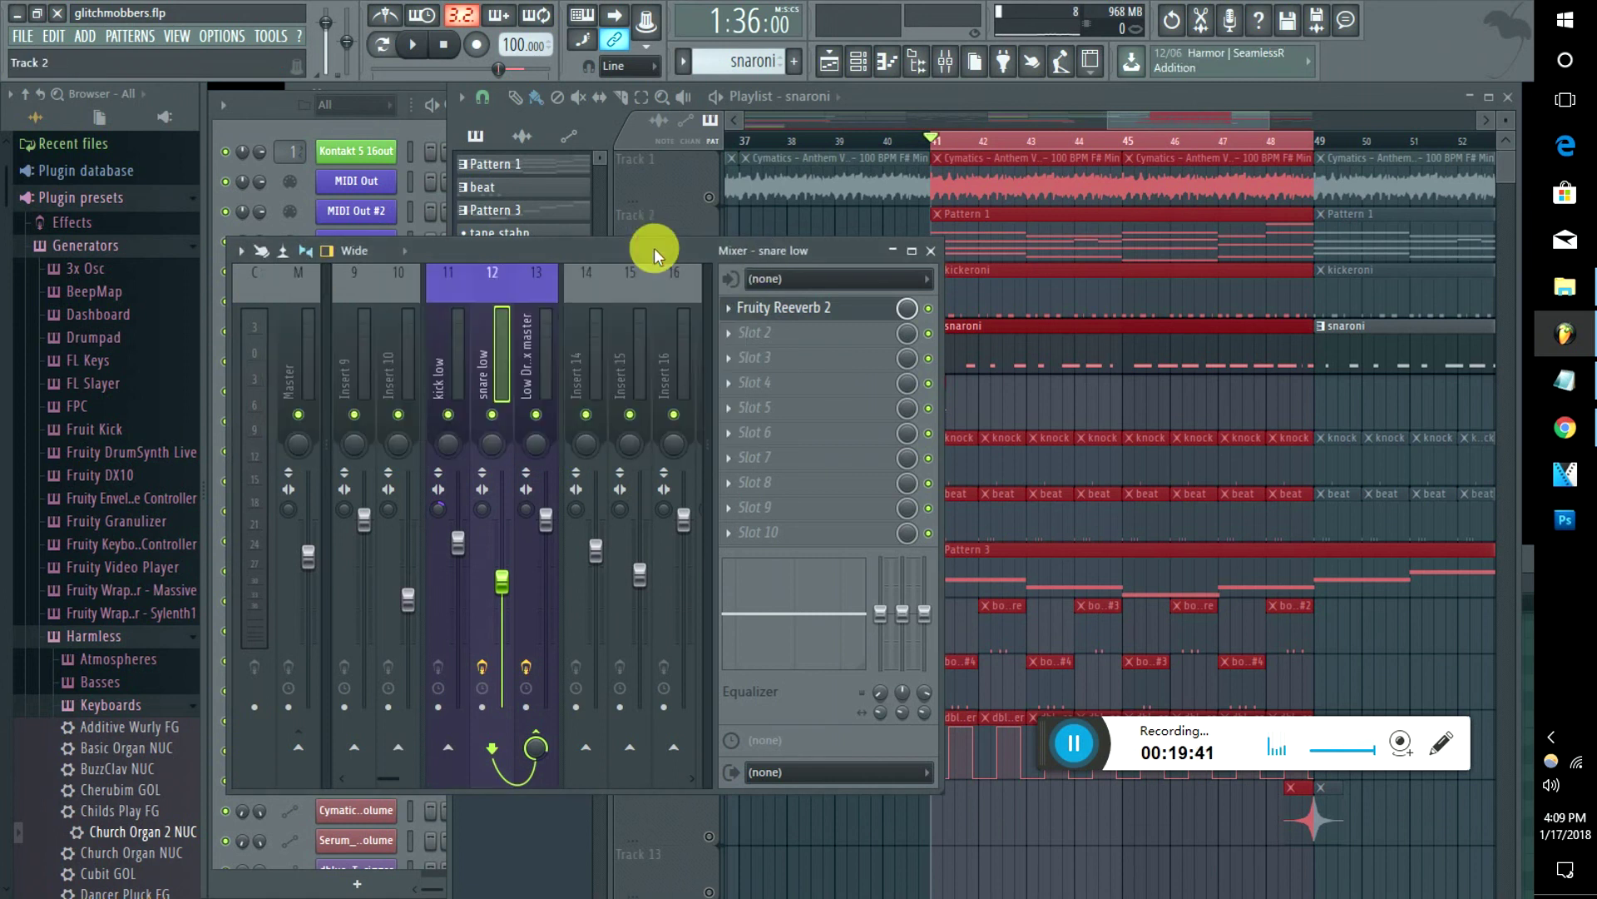
left_click(727, 332)
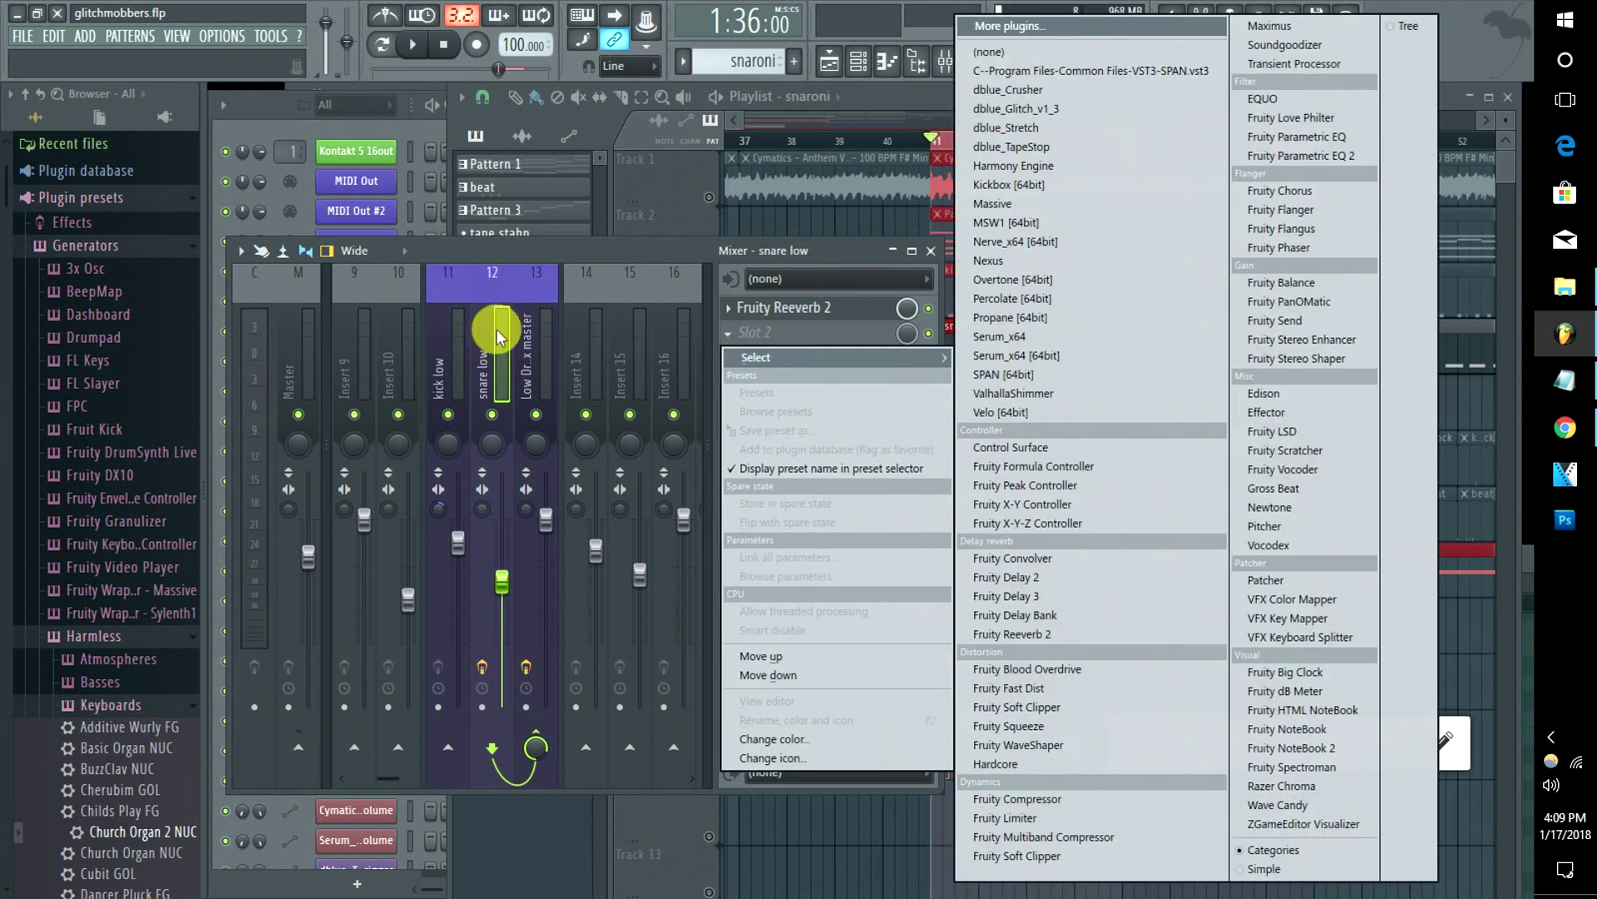
left_click(496, 328)
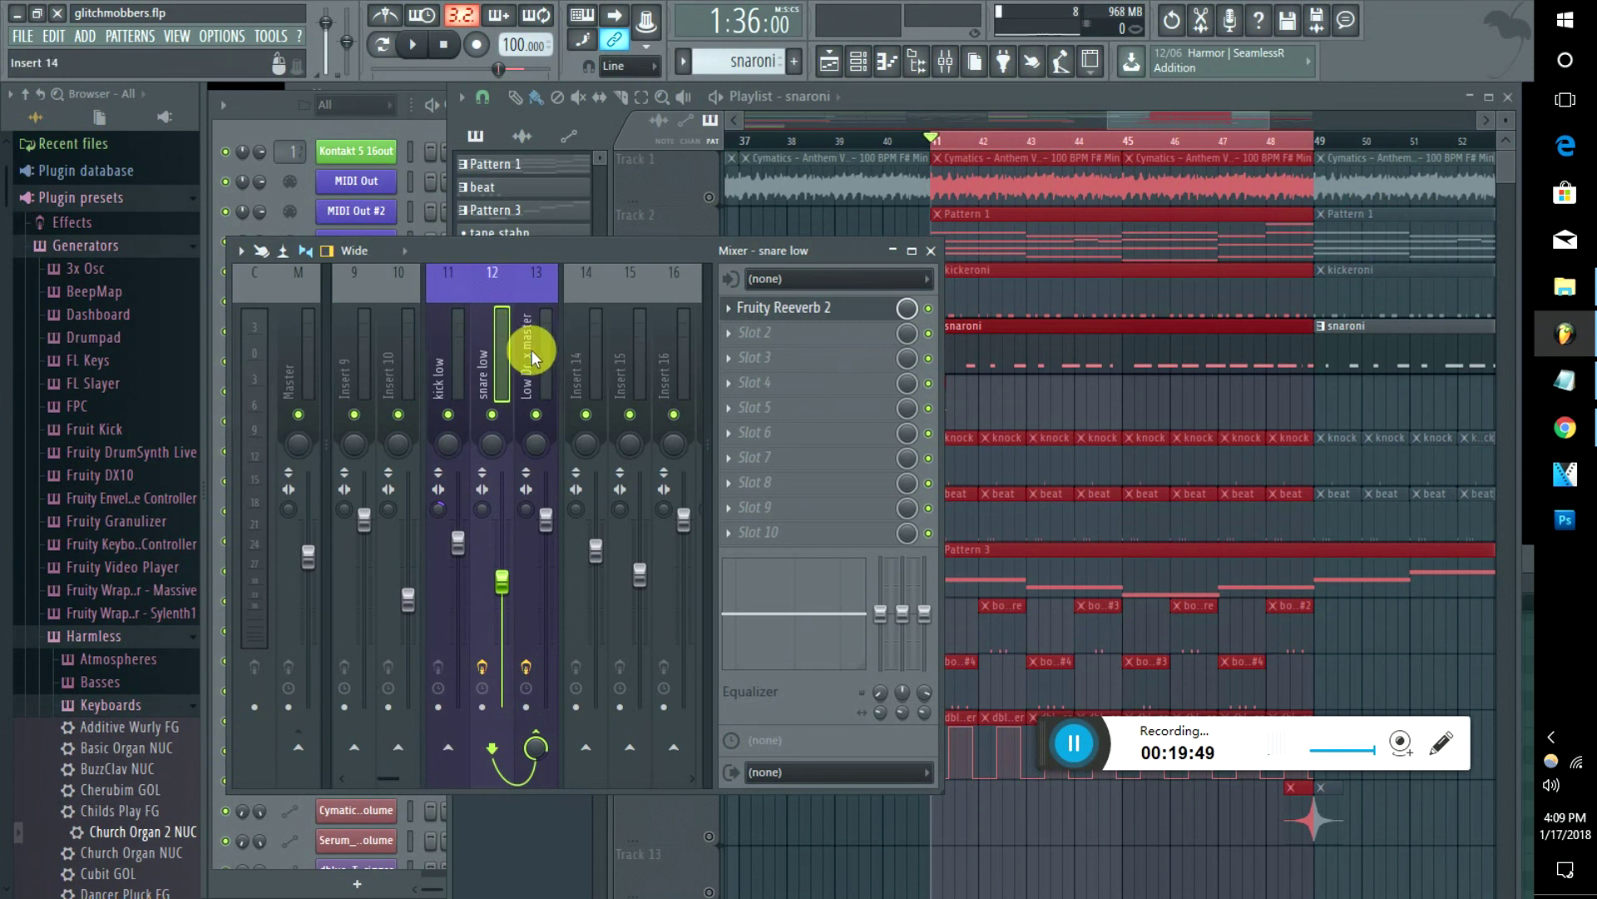
left_click(727, 329)
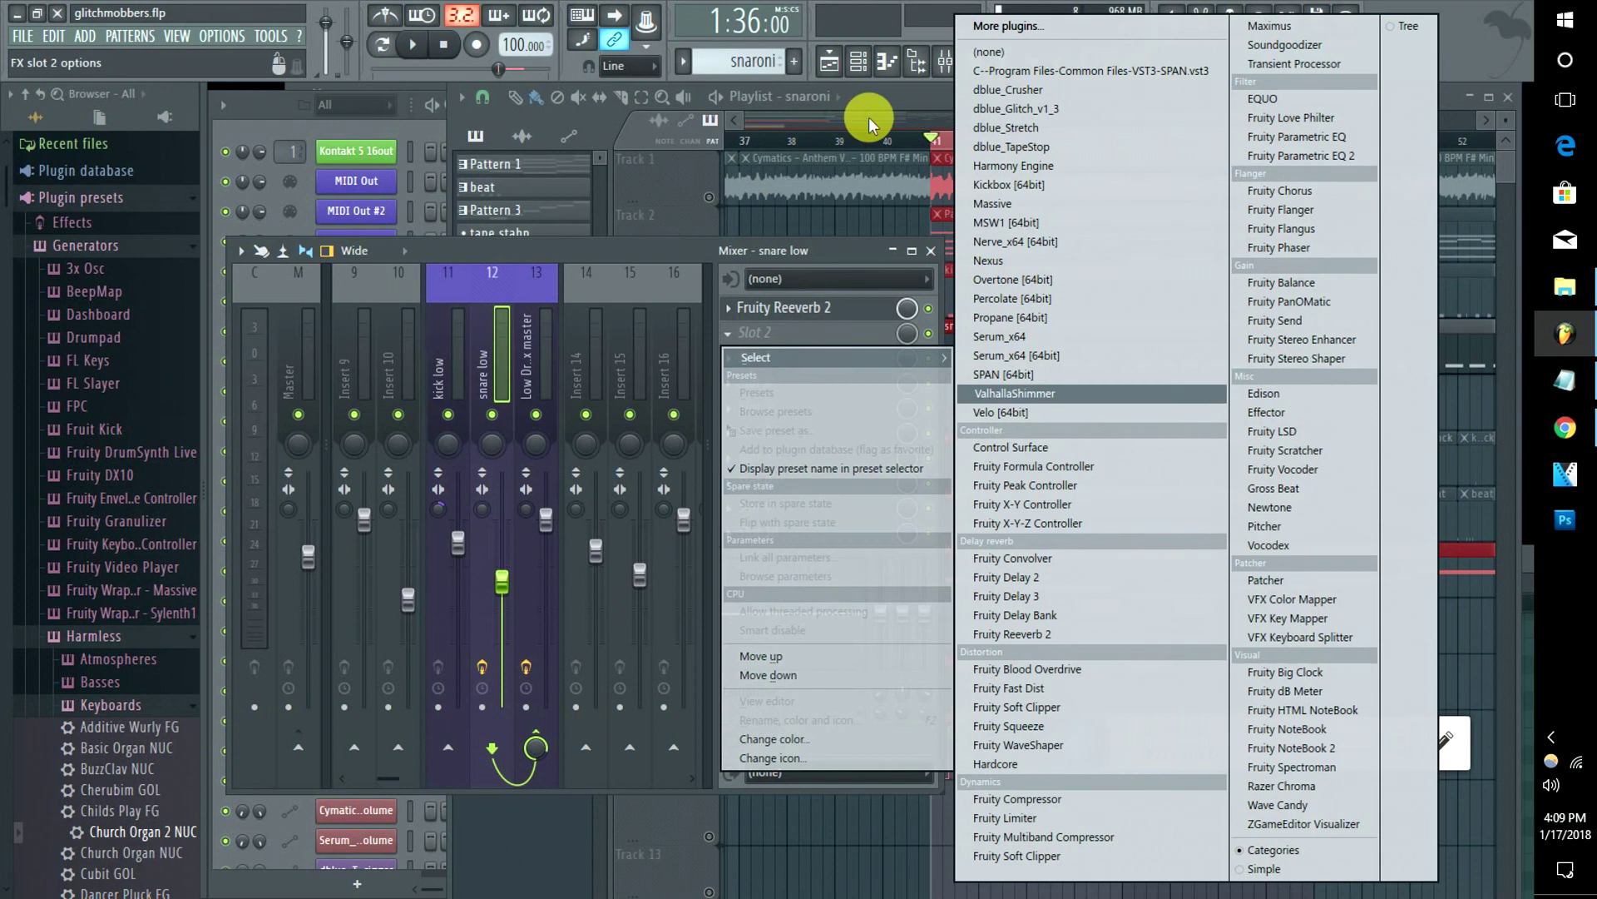
left_click(920, 103)
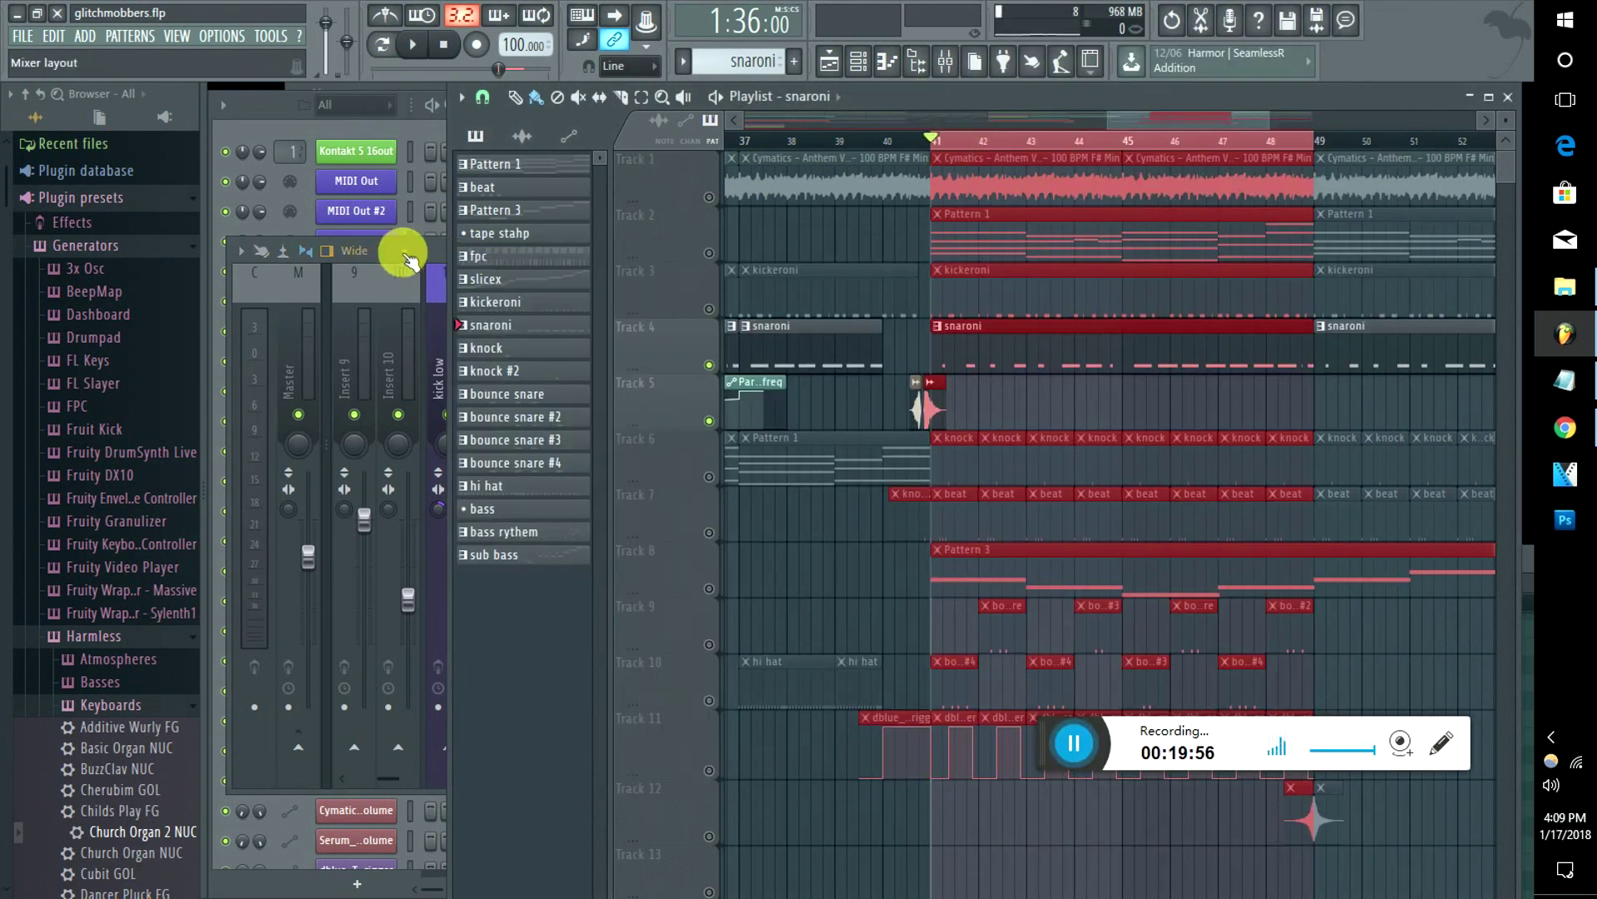
left_click(433, 259)
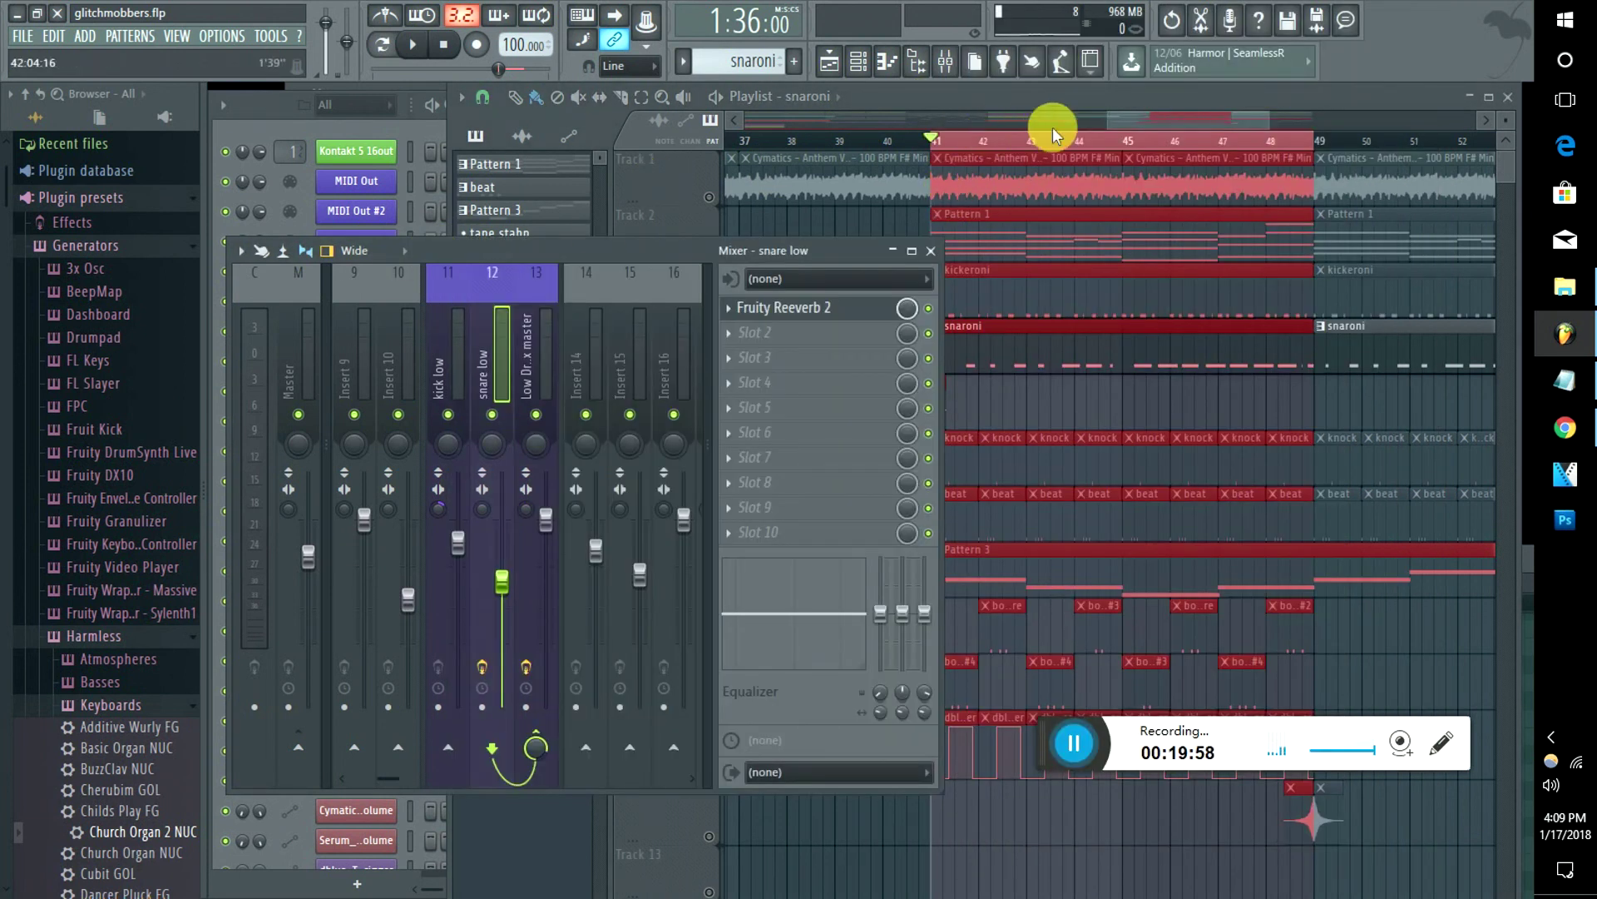
Step: Create a Reeverb 2 mix-level automation clip, lower its first point to 5%, and play it
right_click(906, 315)
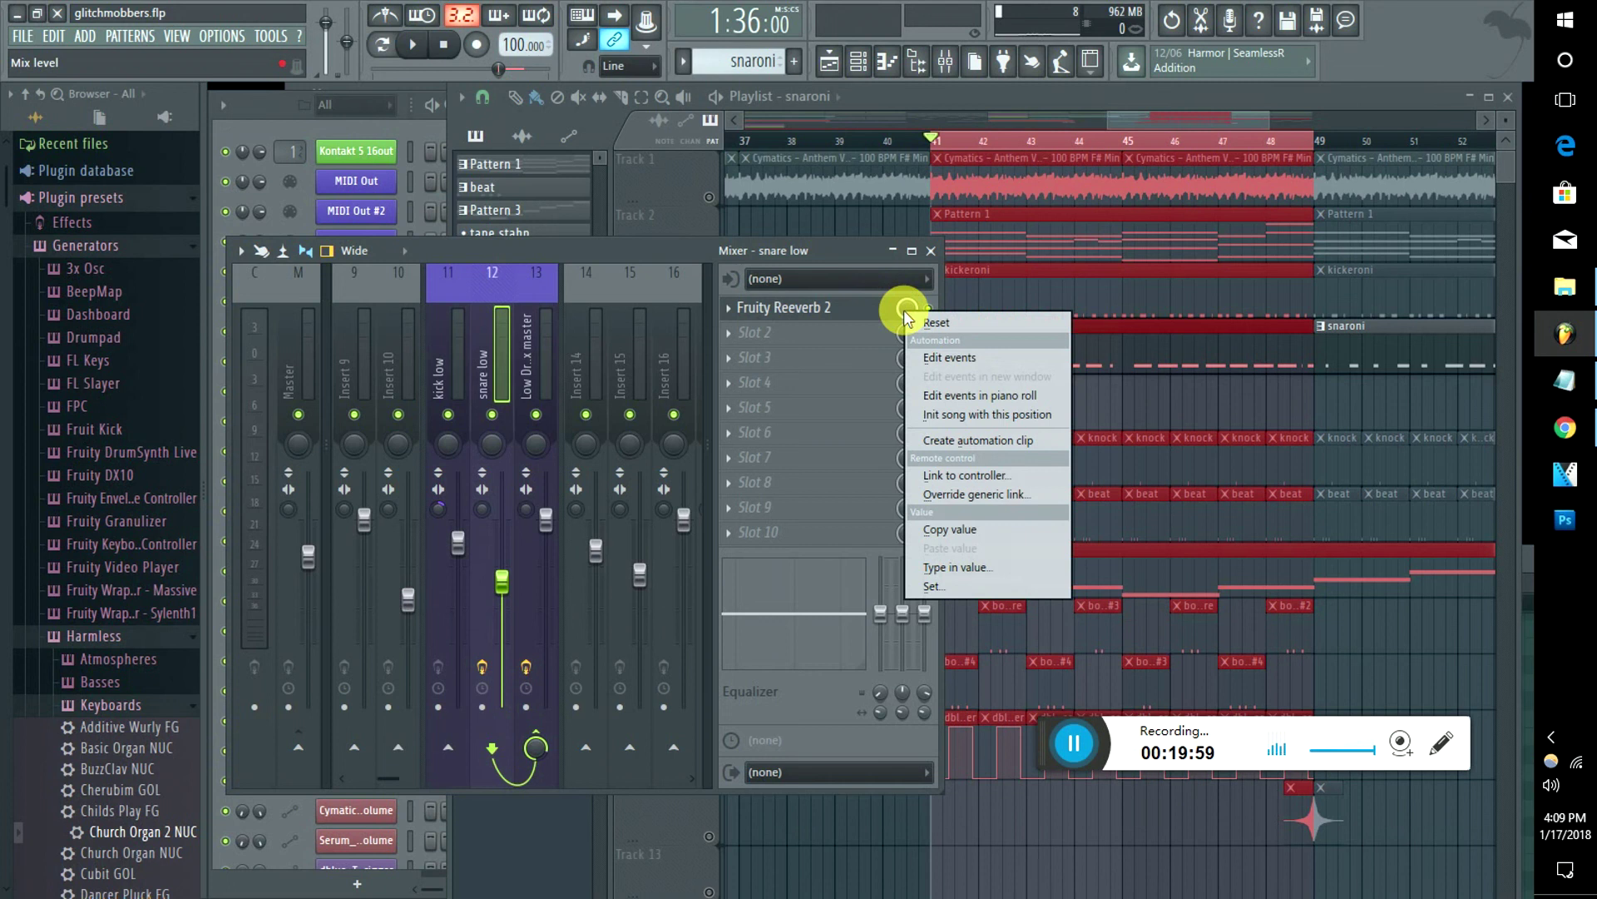
left_click(961, 440)
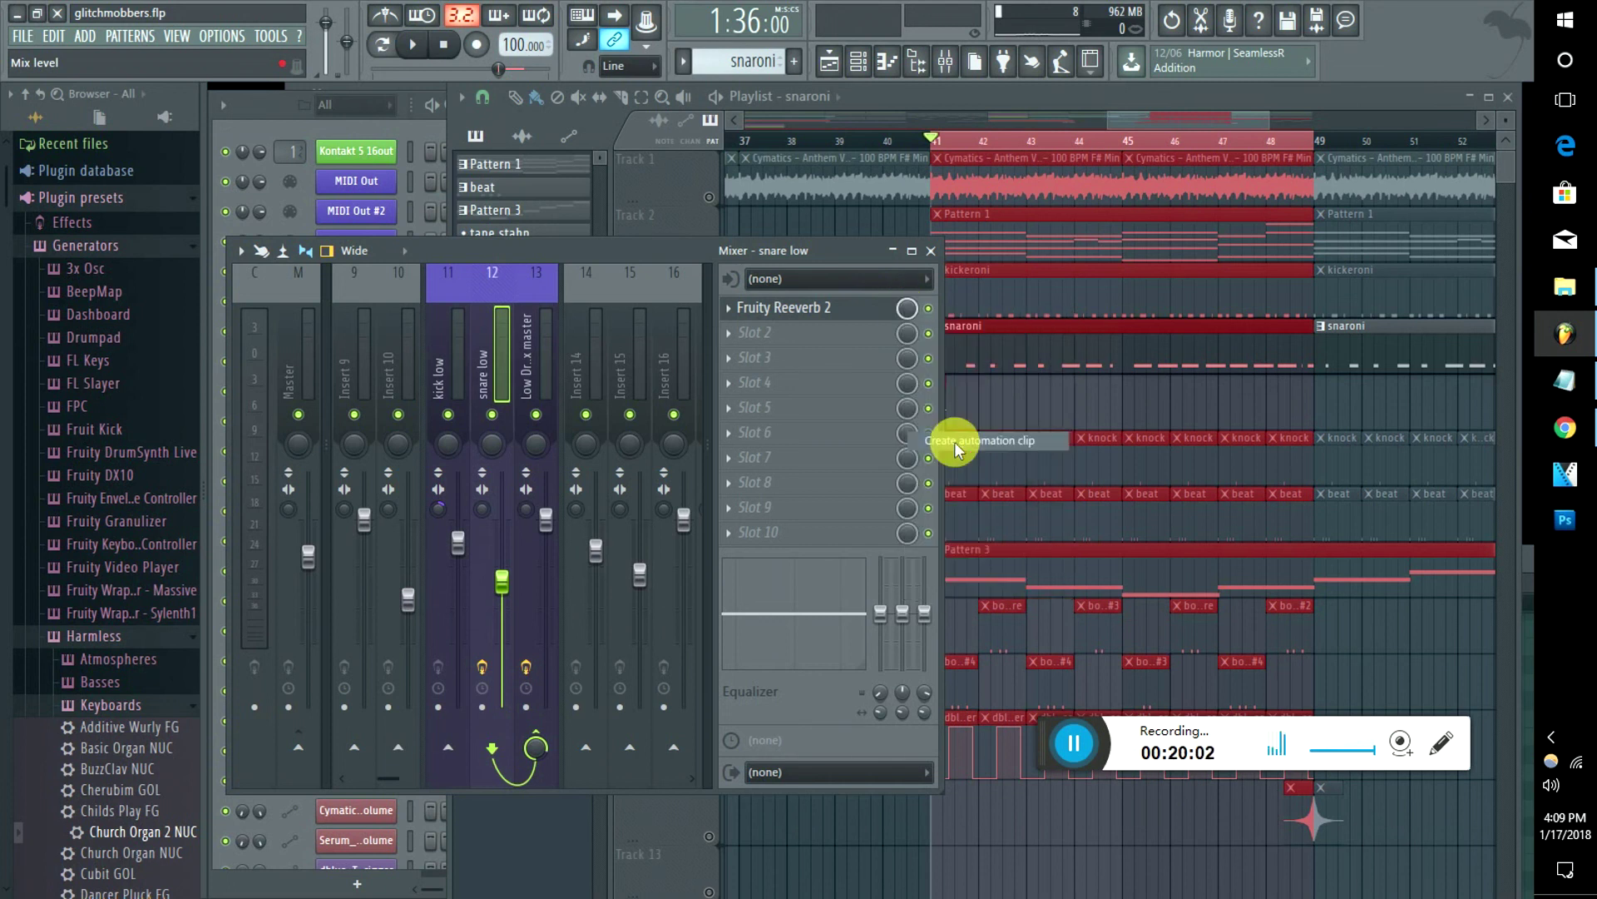
left_click(1132, 119)
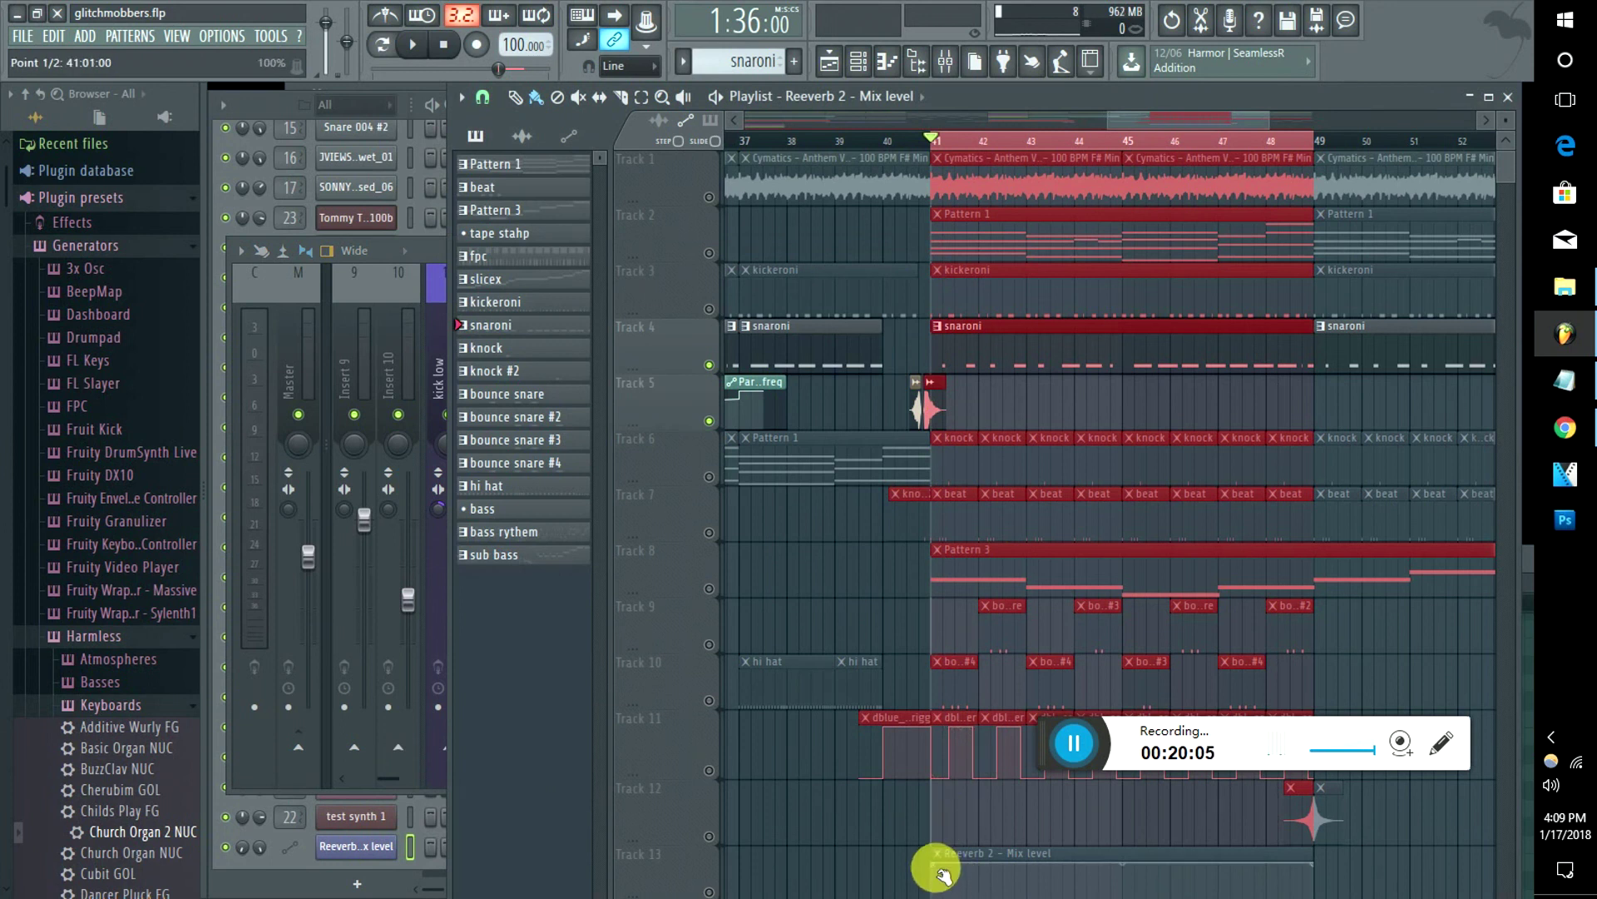
left_click_drag(943, 875, 928, 890)
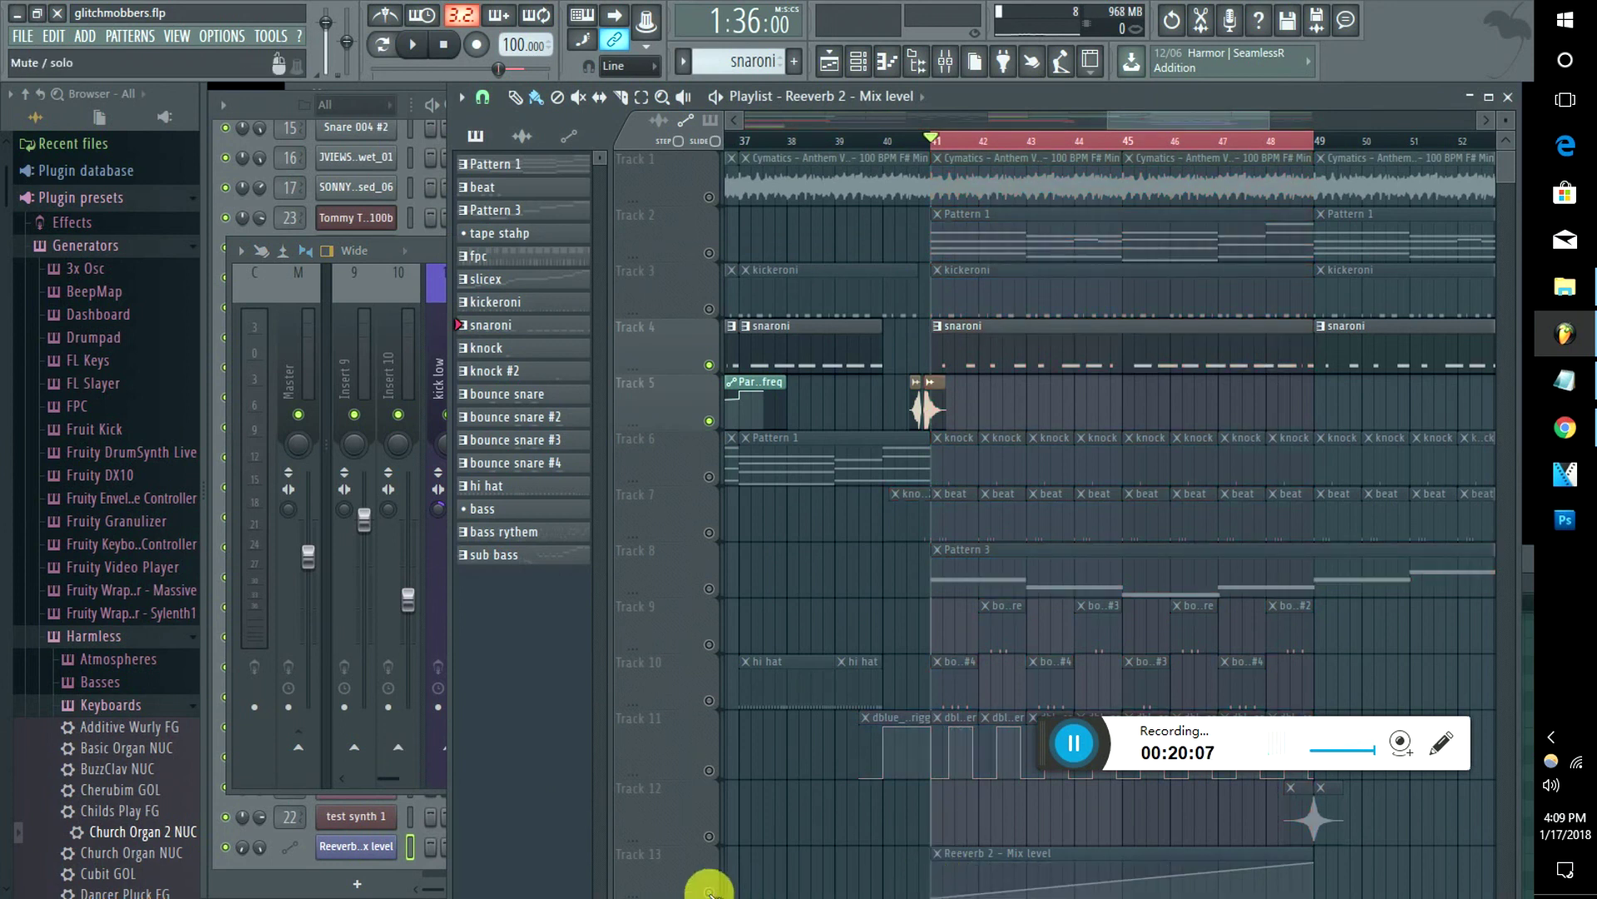
key("space")
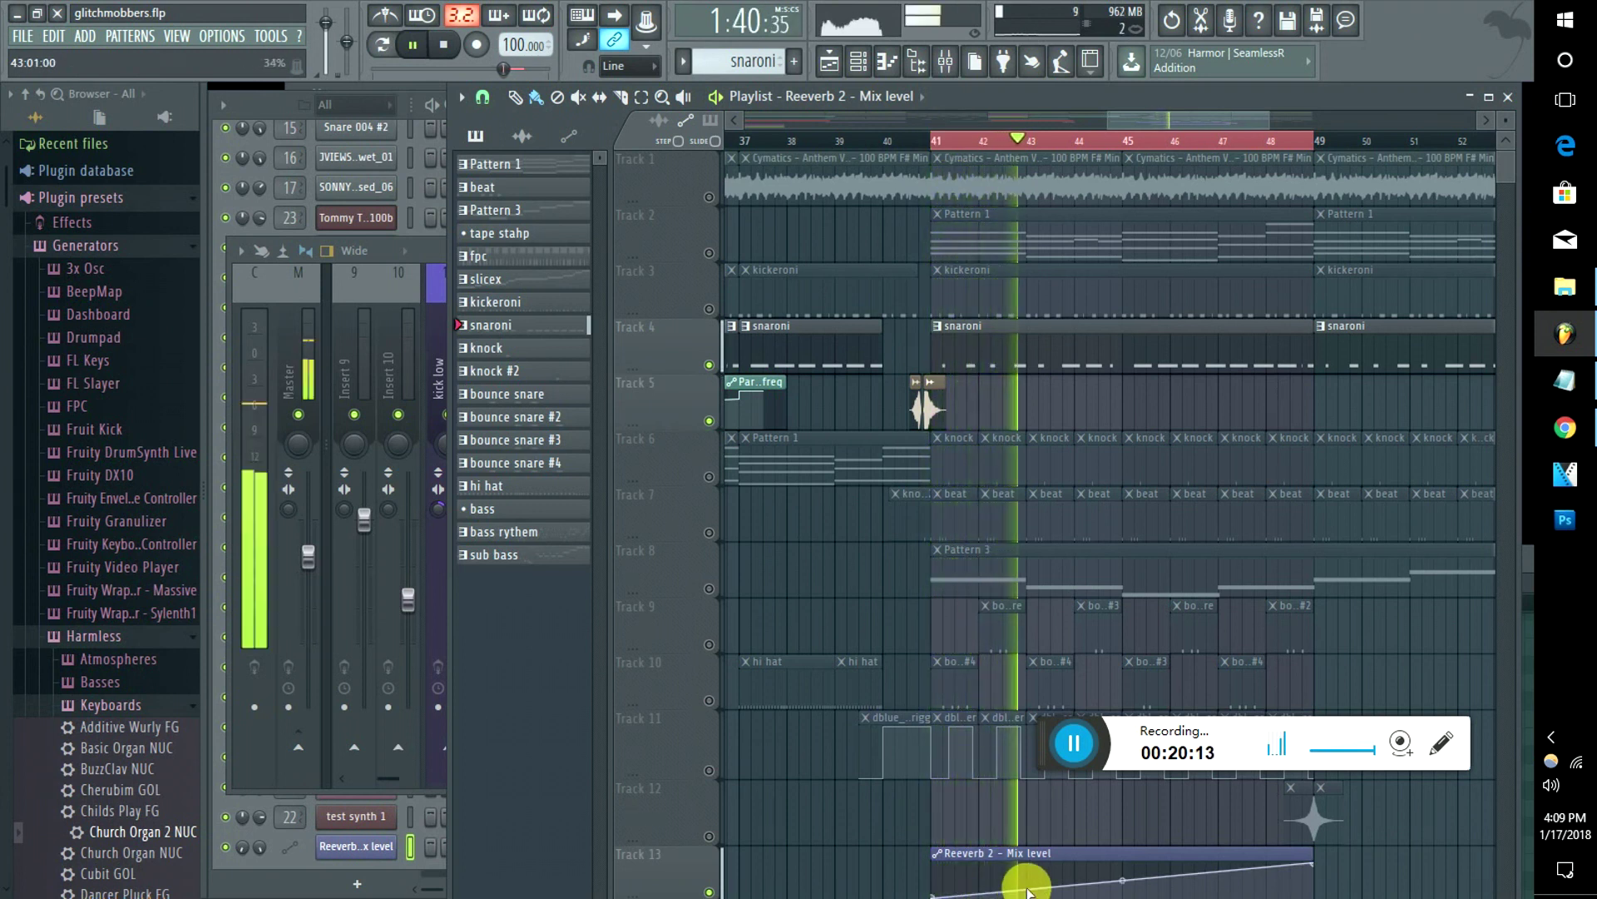
Step: Widen the mixer to show inserts 11–16 and the snare low FX slots, then stop playback
left_click_drag(447, 249, 879, 296)
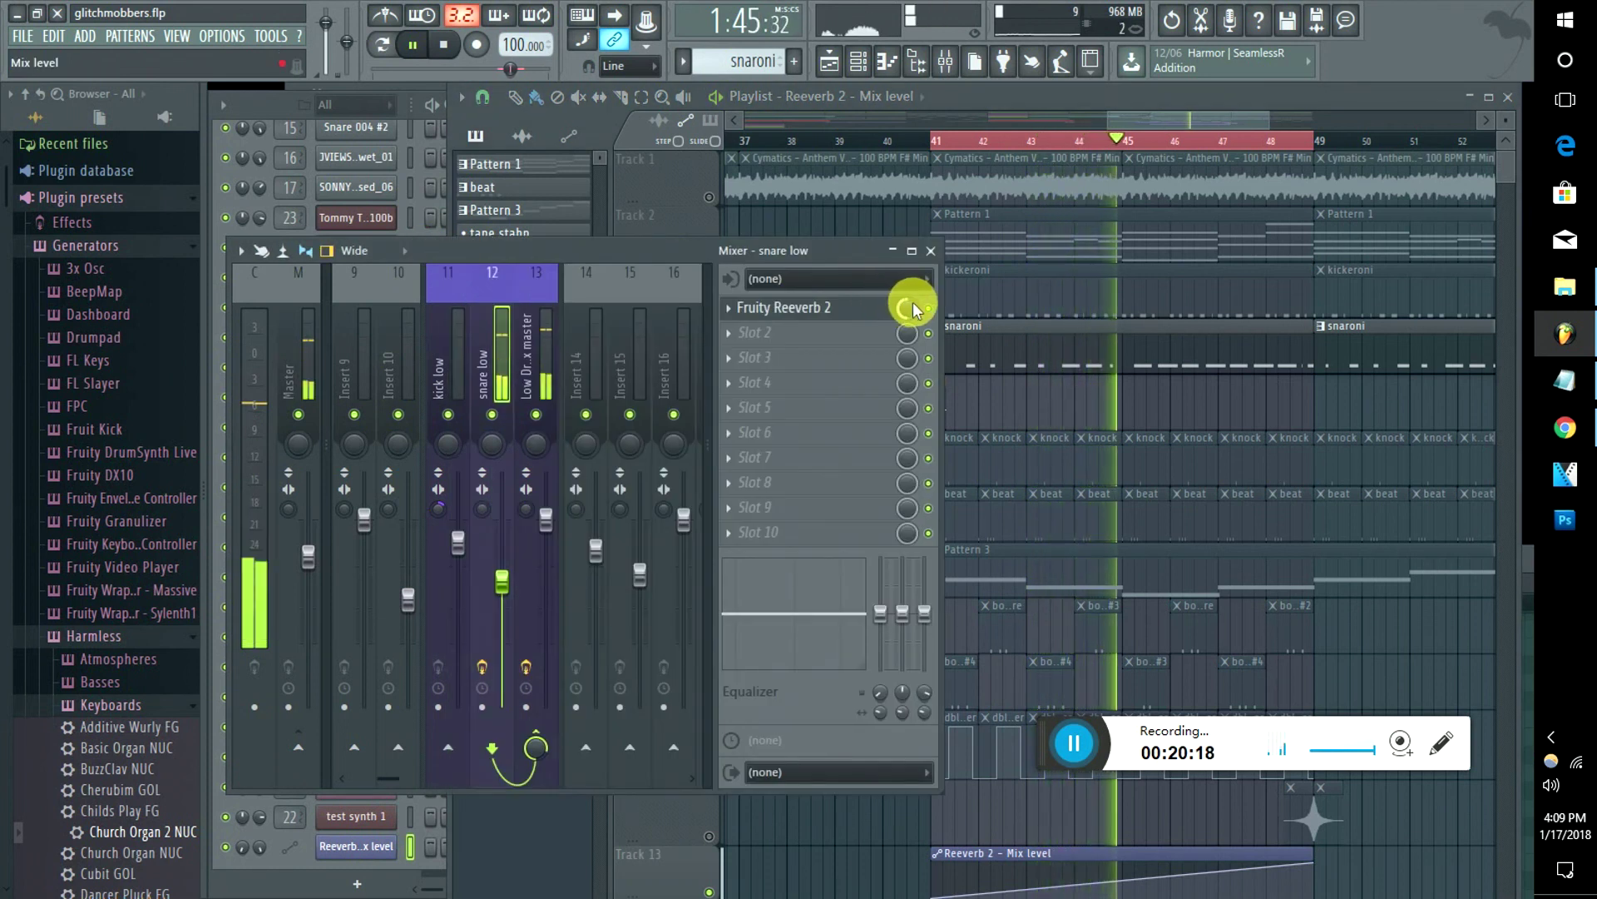
left_click_drag(914, 307, 911, 310)
key("space")
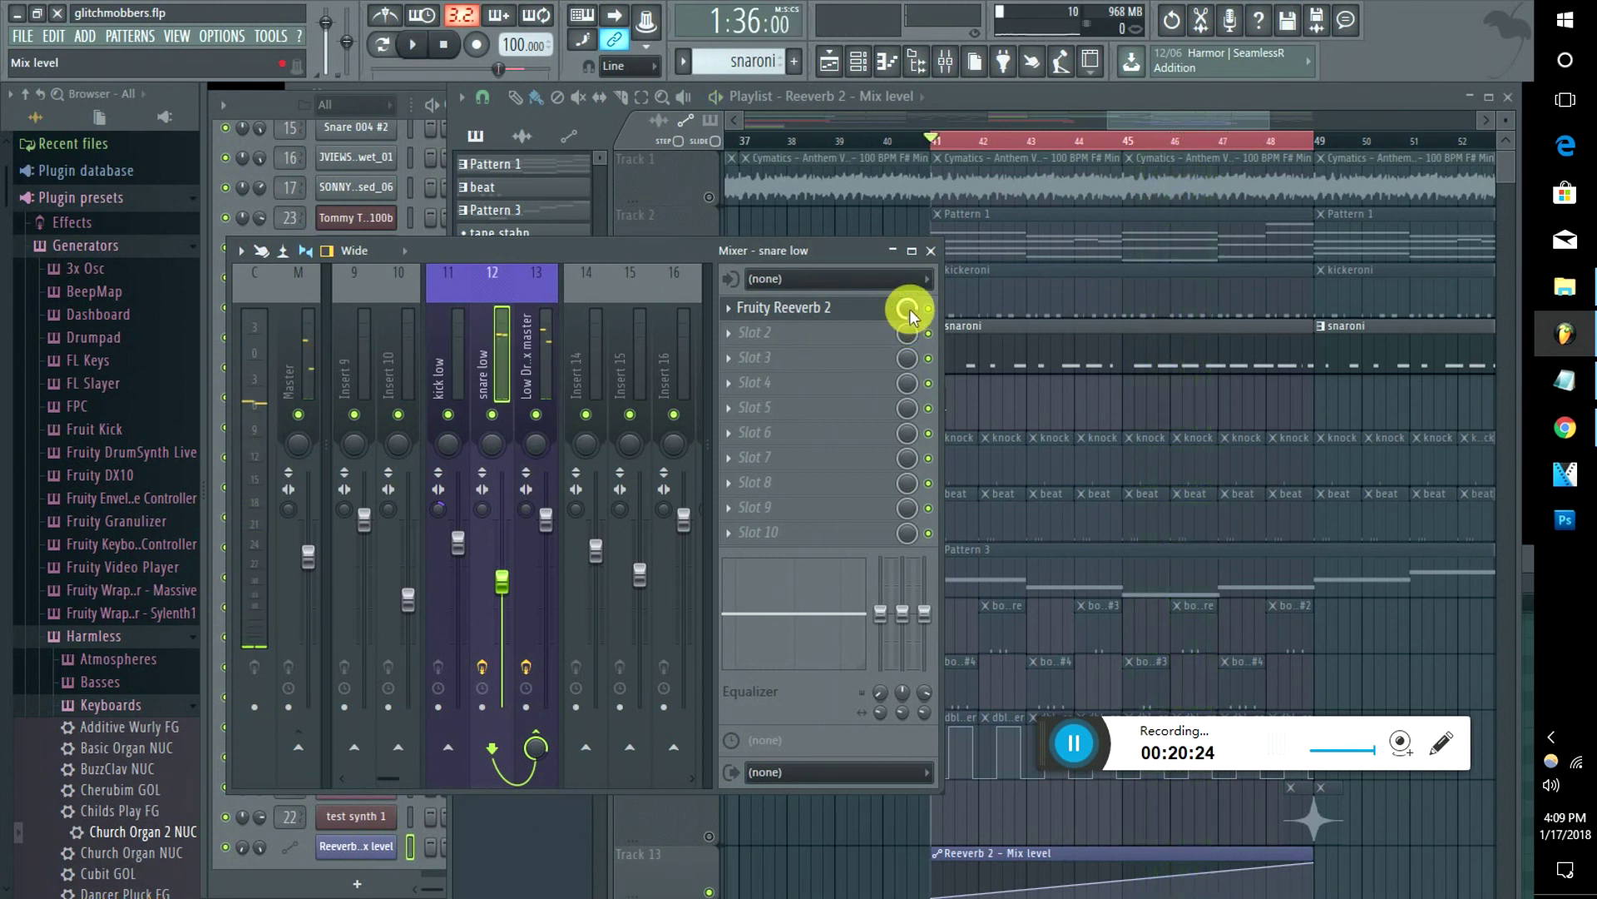
left_click(1005, 850)
left_click(1325, 856)
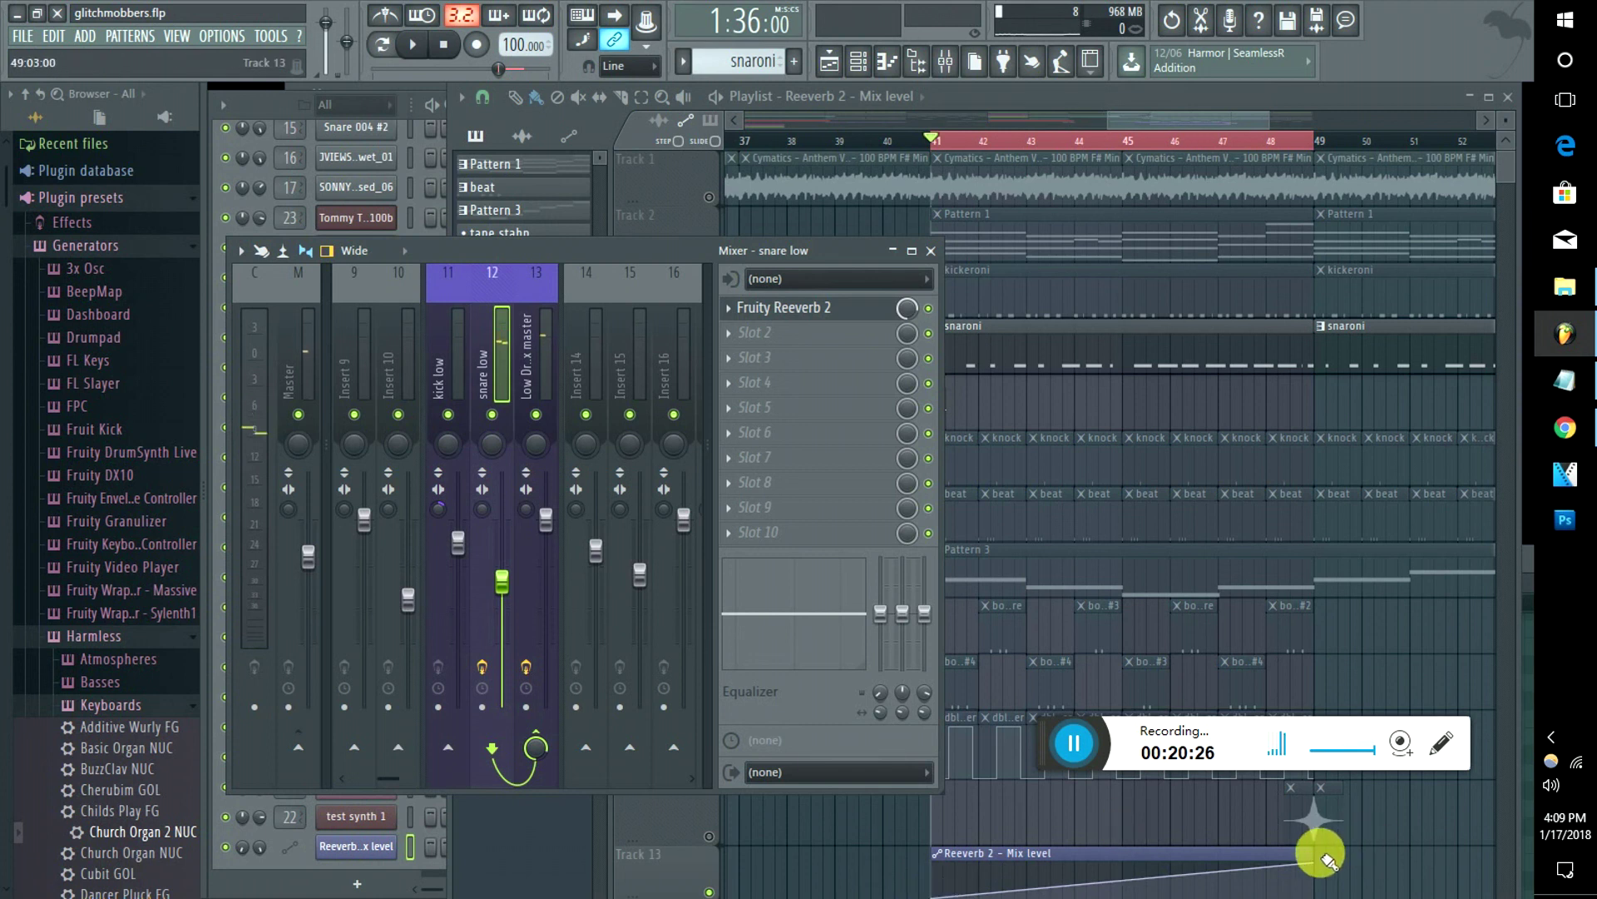
left_click(910, 311)
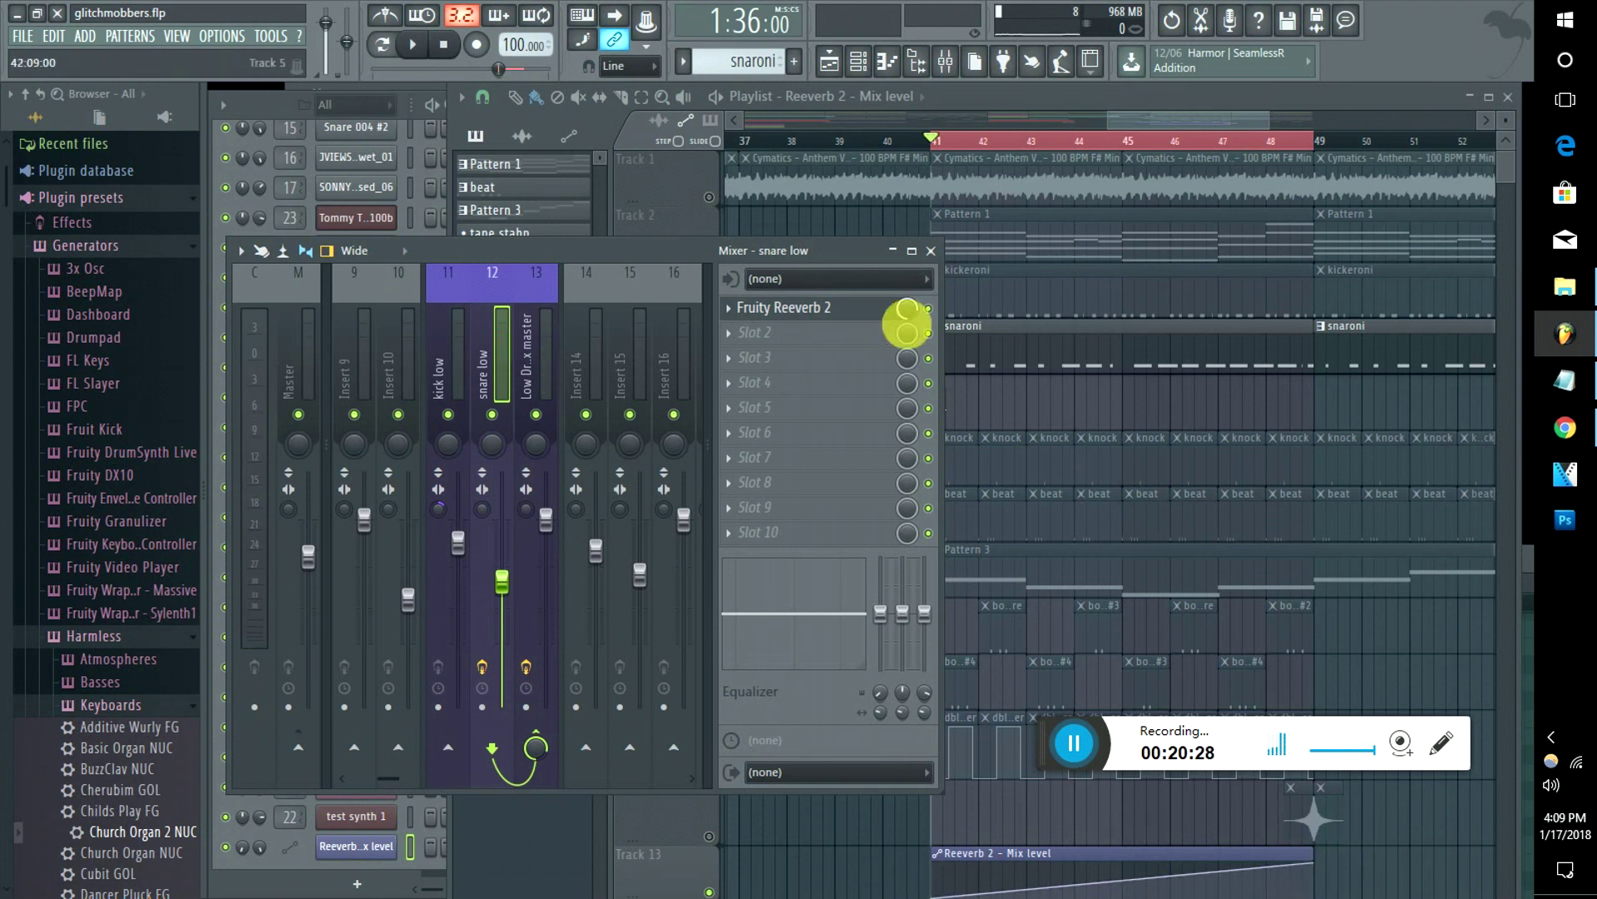